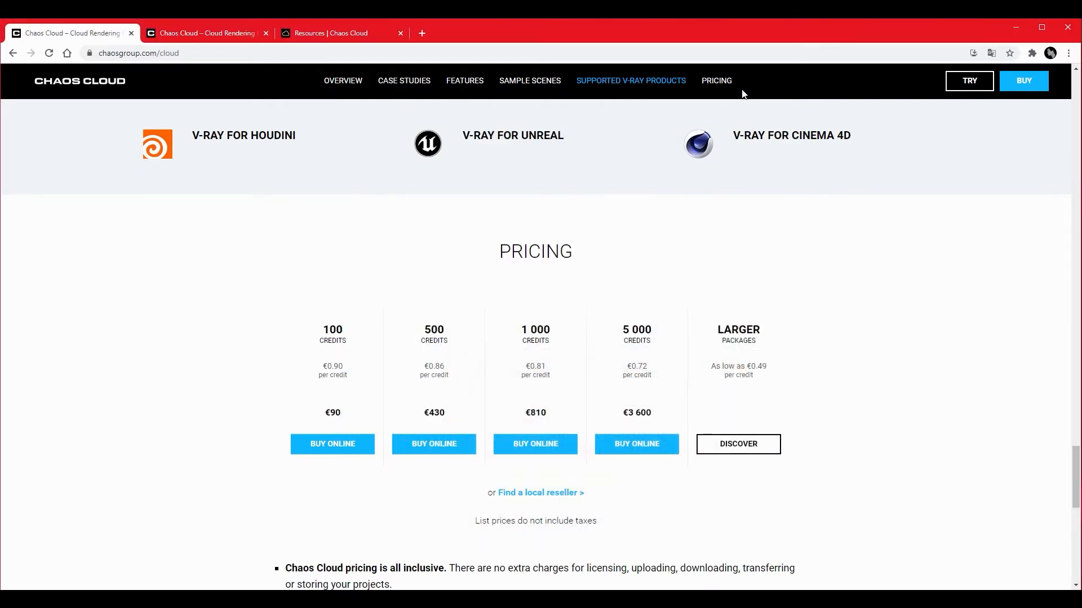
- Review the Chaos Cloud for Maya product page from its overview through the key features
click(253, 36)
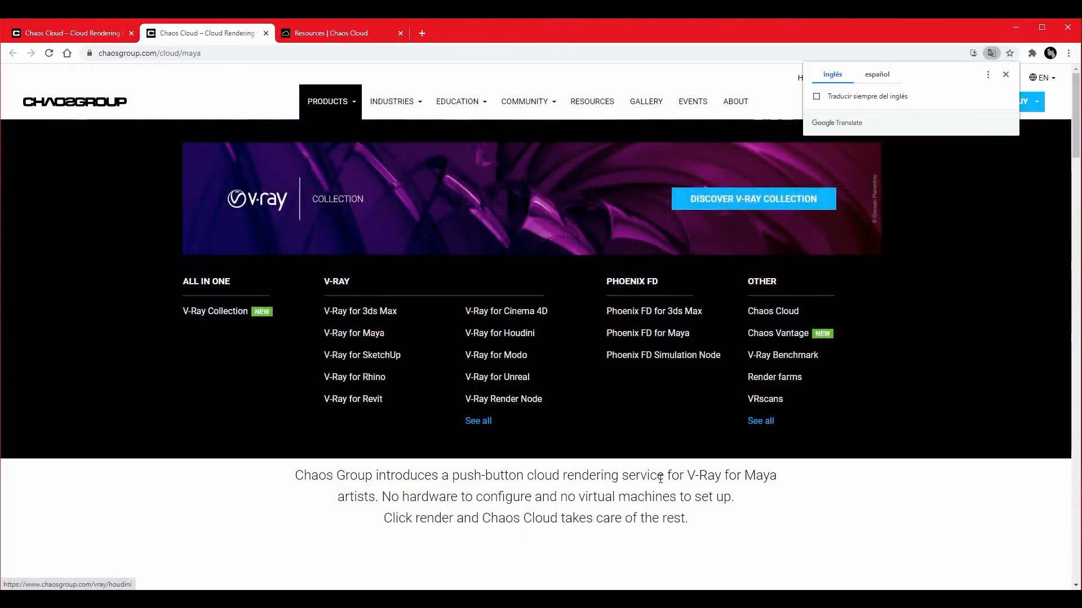
scroll(689, 470, down, 1)
scroll(688, 470, down, 3)
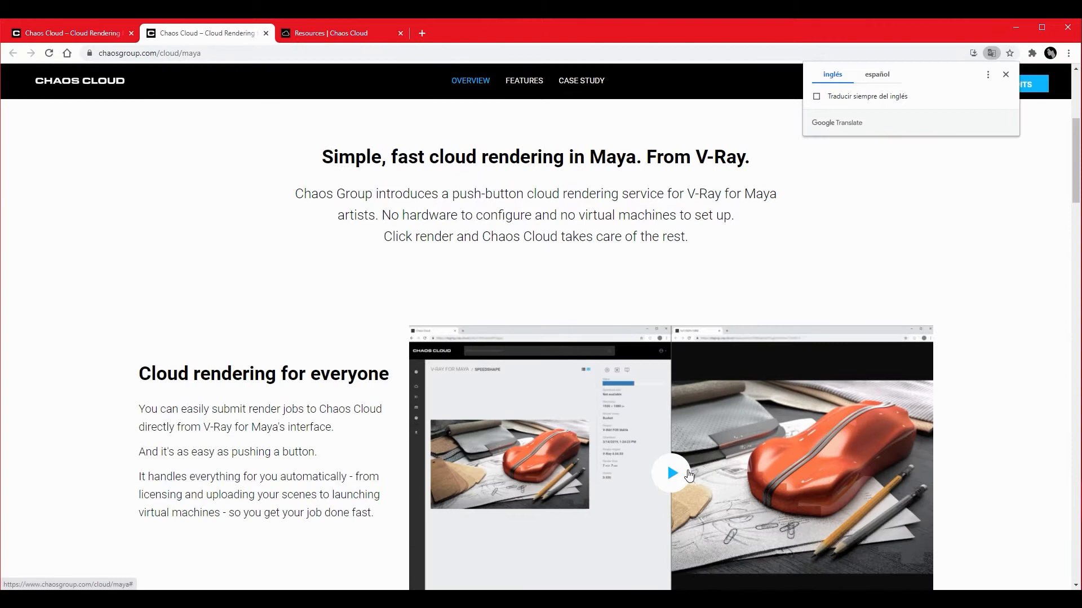
scroll(689, 476, down, 10)
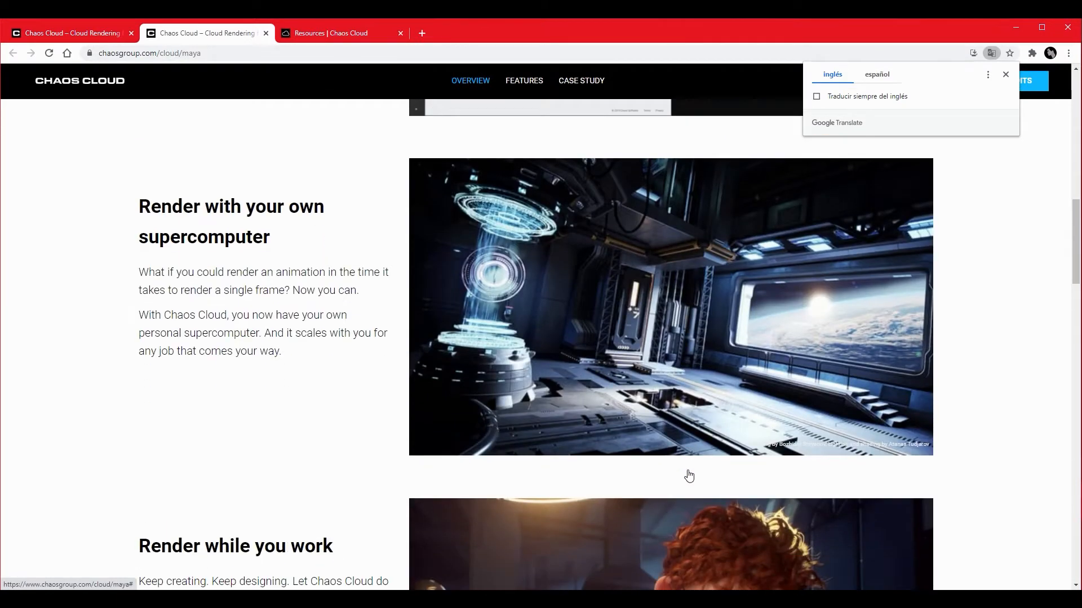
scroll(689, 473, down, 8)
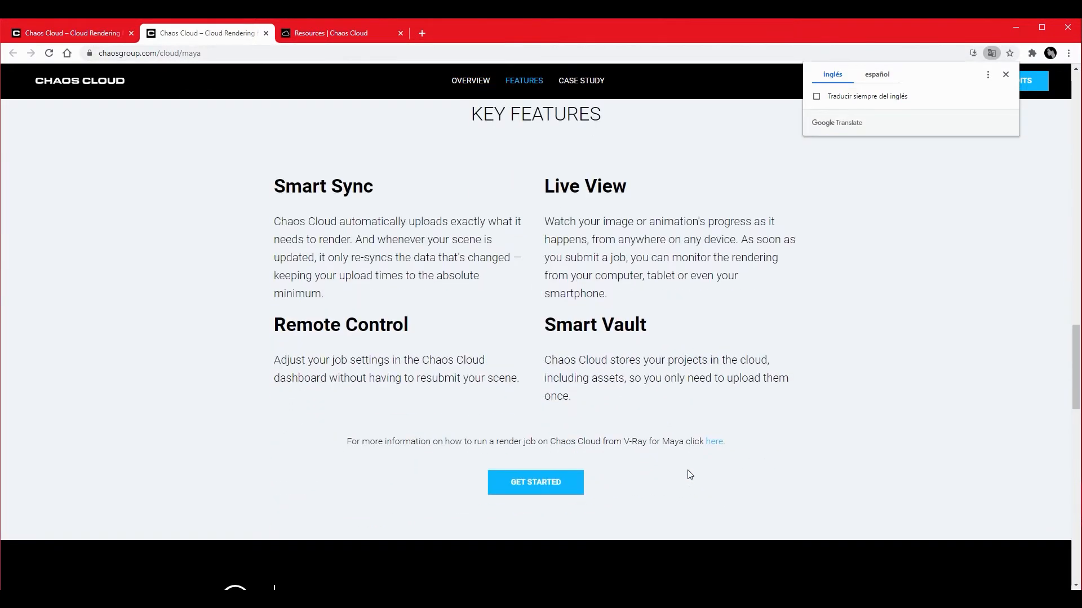
- Open the V-Ray for Maya documentation from the more-information link and bring up its Chaos Cloud article
click(716, 435)
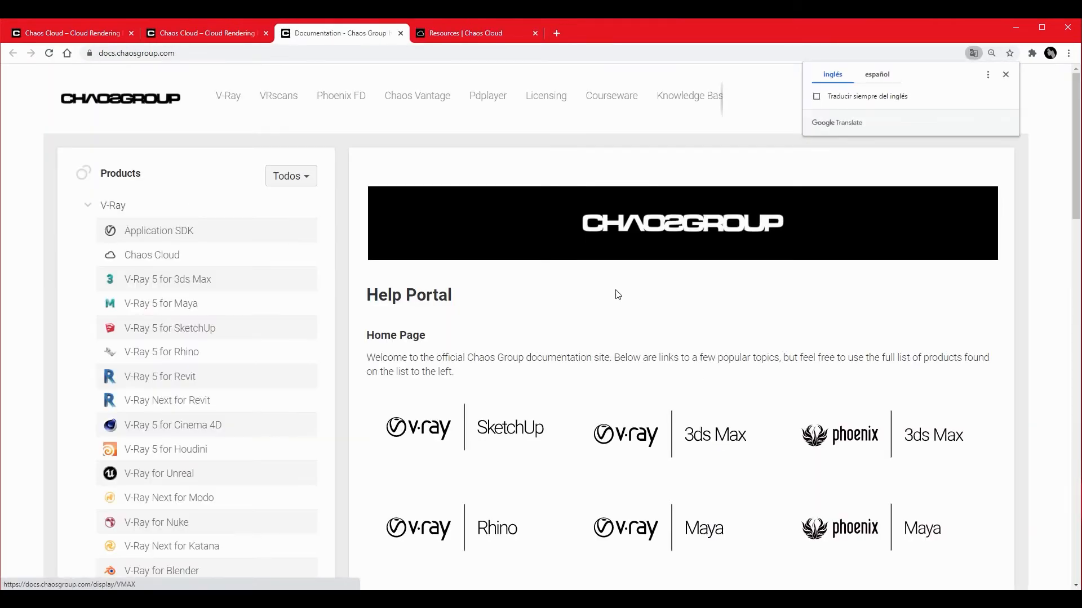
scroll(664, 406, down, 2)
click(667, 407)
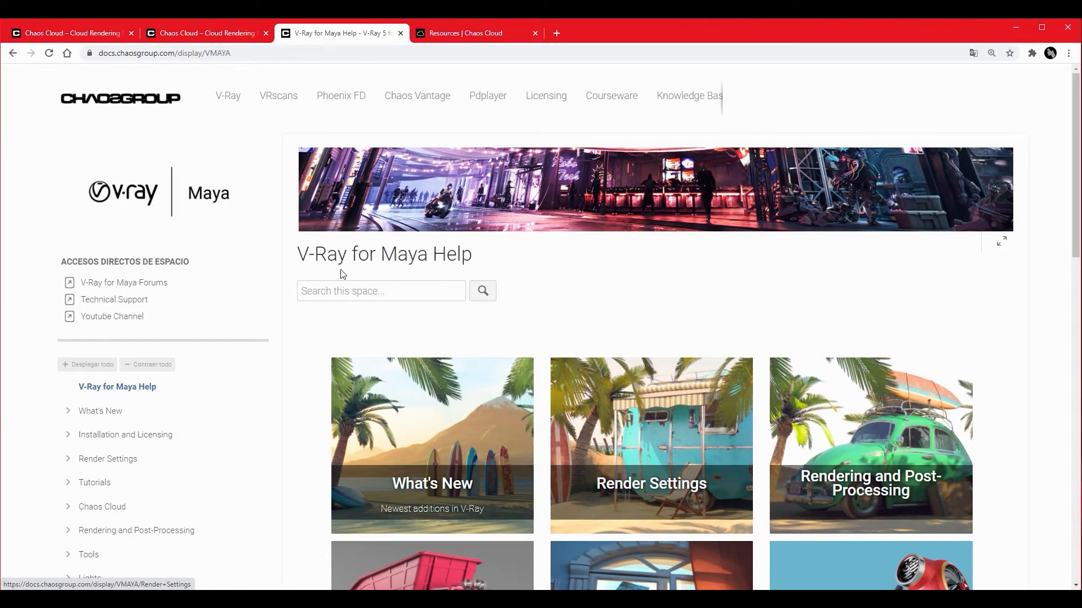
scroll(175, 278, down, 3)
scroll(175, 278, down, 2)
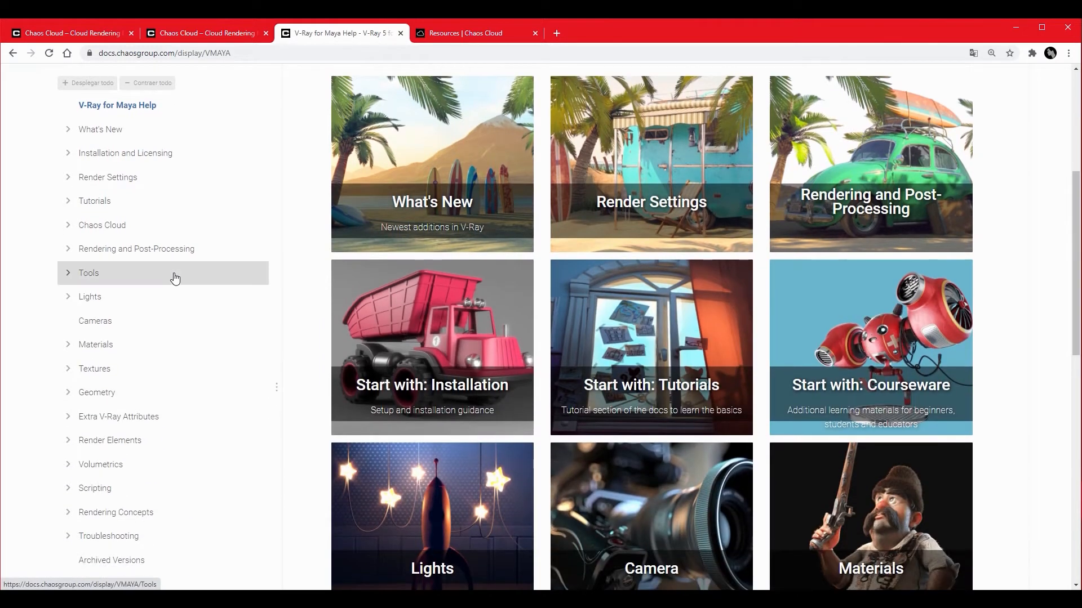
click(100, 226)
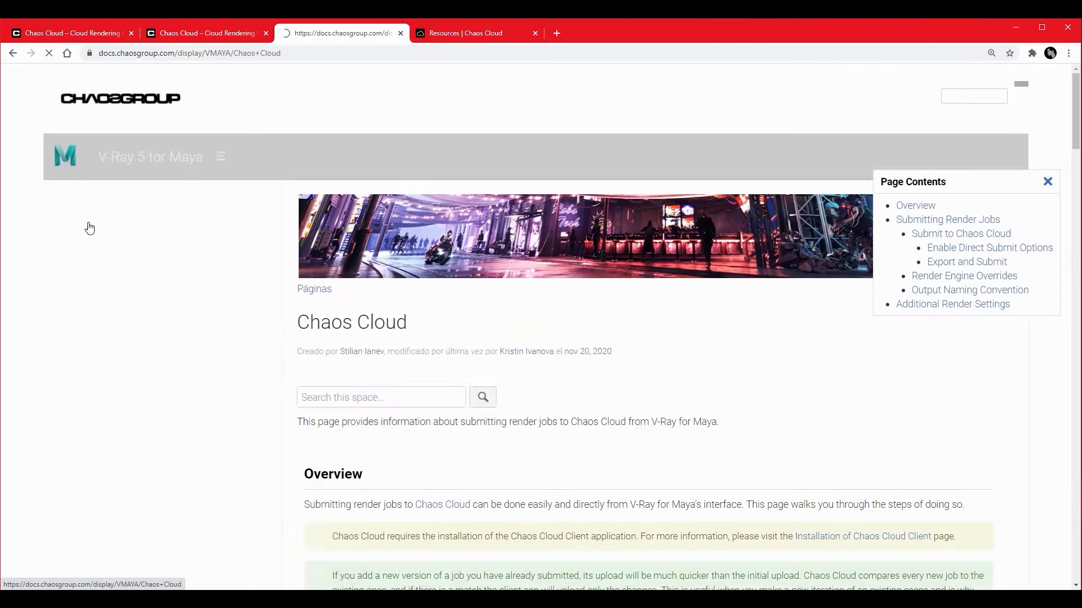
scroll(106, 333, down, 3)
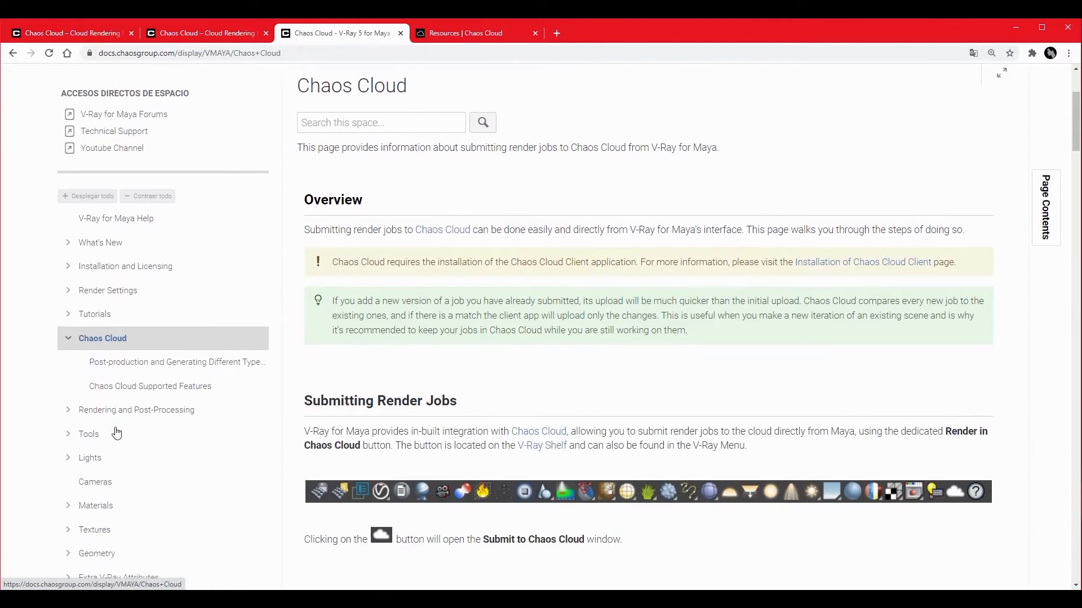
- Open the Chaos Cloud Supported Features page and examine the feature tables, highlighting the MASH entry under Geometry
click(131, 389)
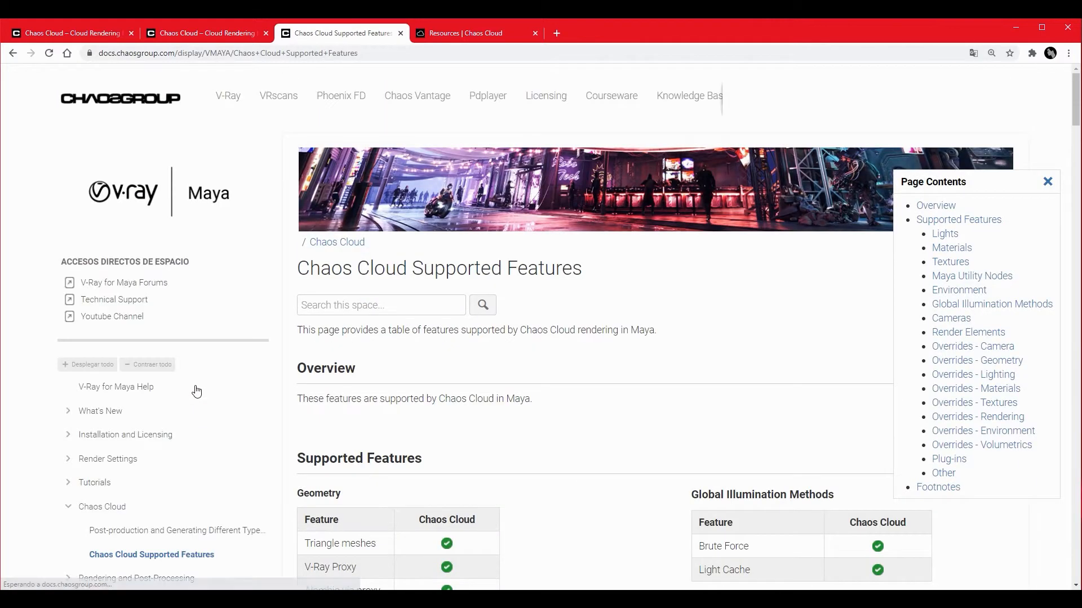
scroll(521, 349, down, 4)
scroll(523, 349, down, 10)
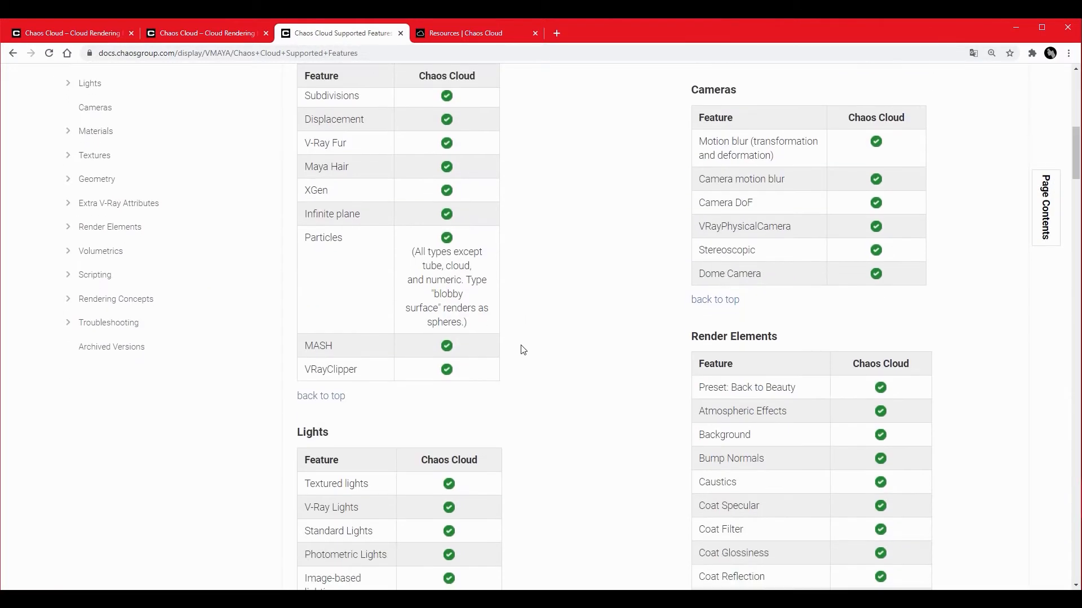
scroll(522, 350, down, 10)
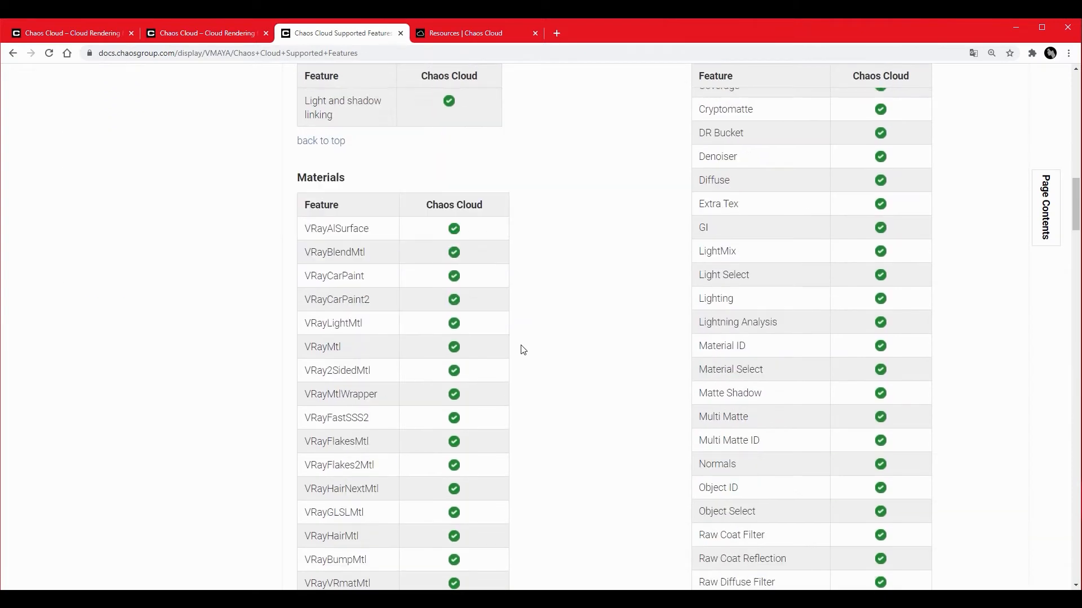
scroll(523, 349, down, 4)
scroll(523, 350, up, 9)
scroll(523, 350, up, 10)
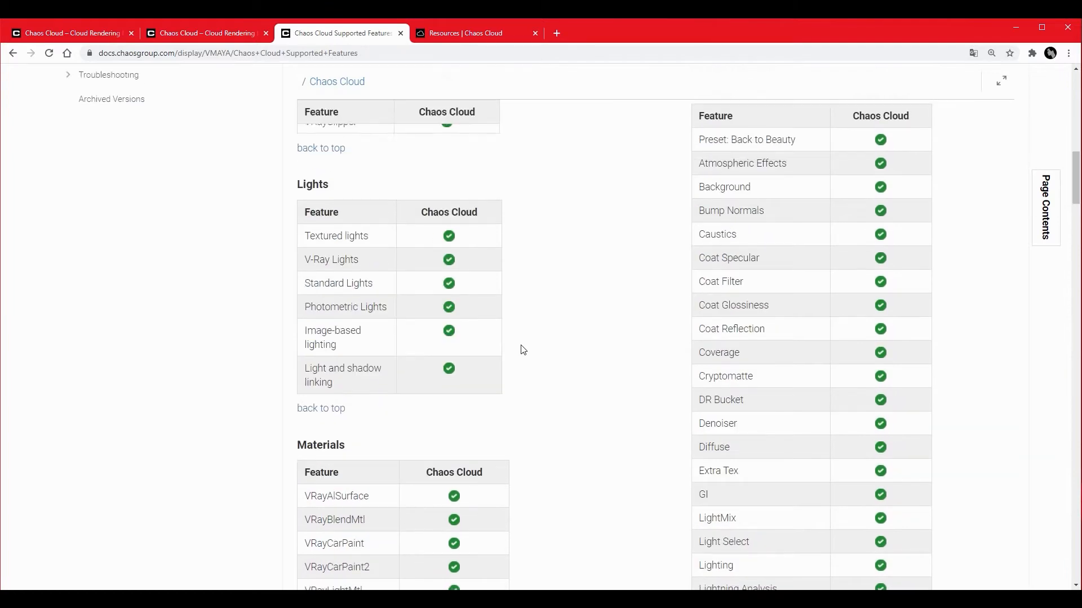
drag(353, 333, 309, 324)
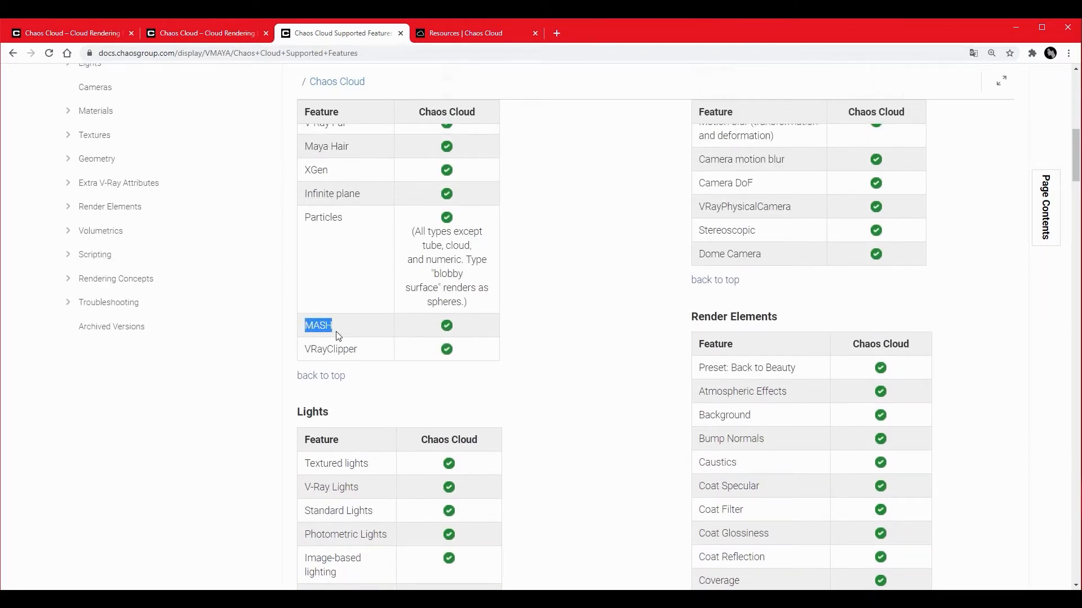
scroll(348, 338, up, 1)
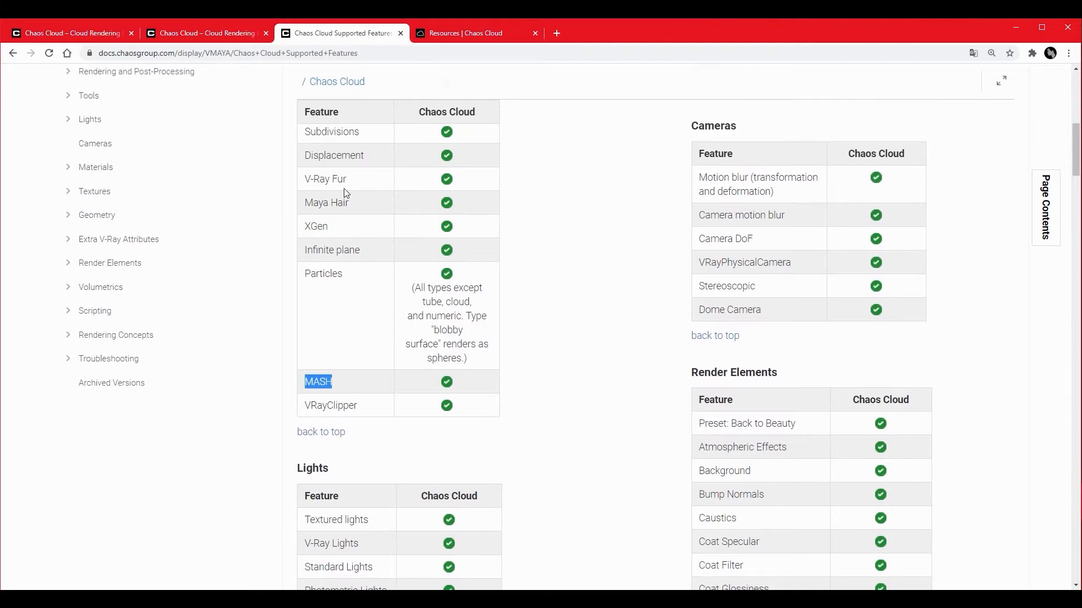
- Switch to the Chaos Cloud dashboard and open the account options to view the notification and cloud storage integration settings
click(487, 32)
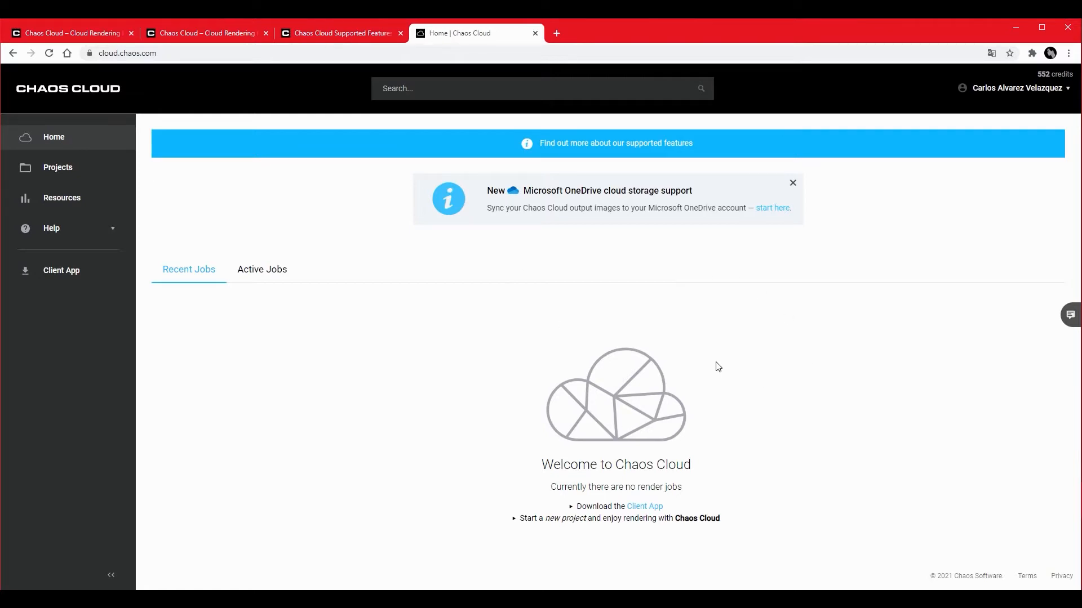
click(1057, 90)
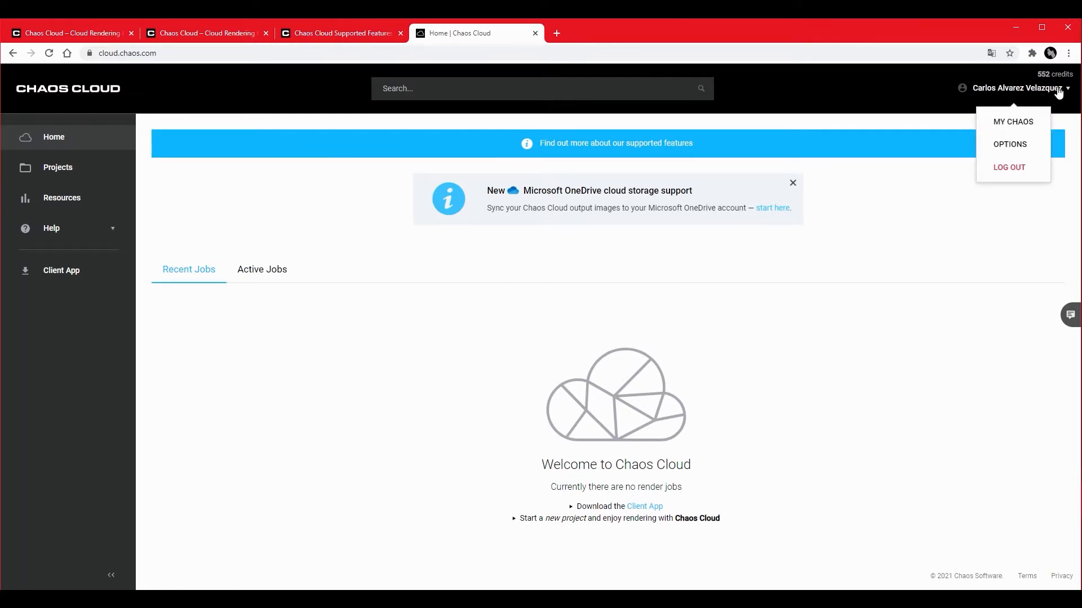
click(1002, 146)
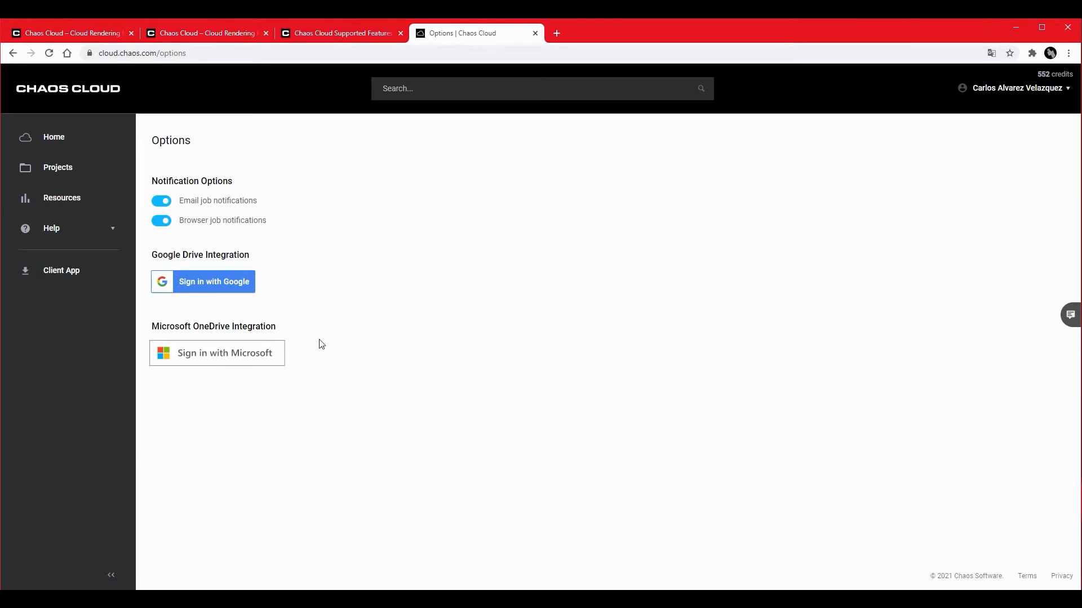
- Return to the dashboard home, view the active jobs, and check the feedback and support choices before closing them
click(77, 143)
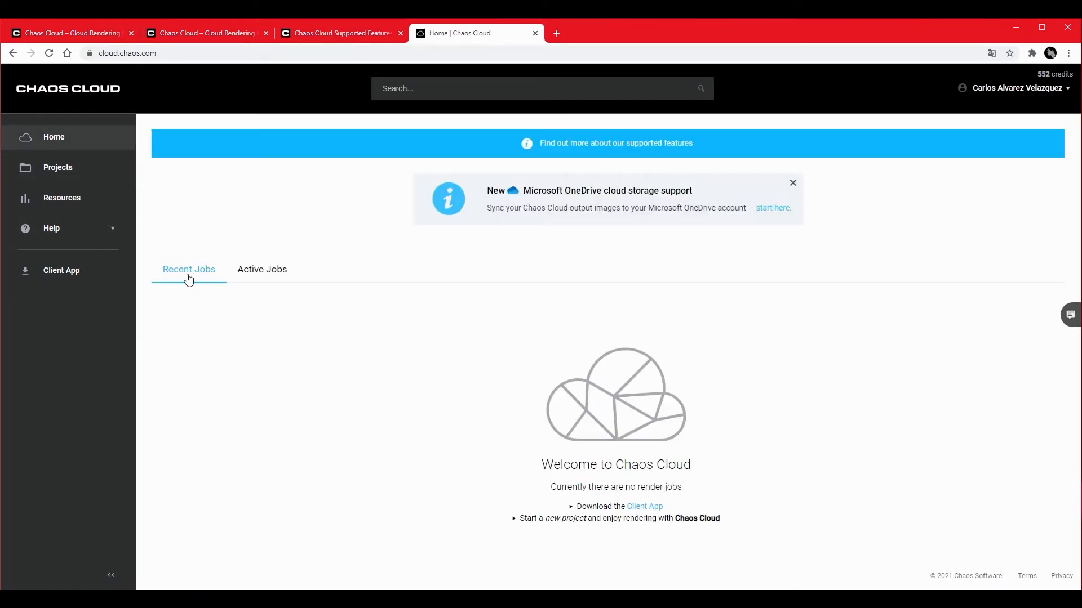
click(252, 275)
click(1070, 314)
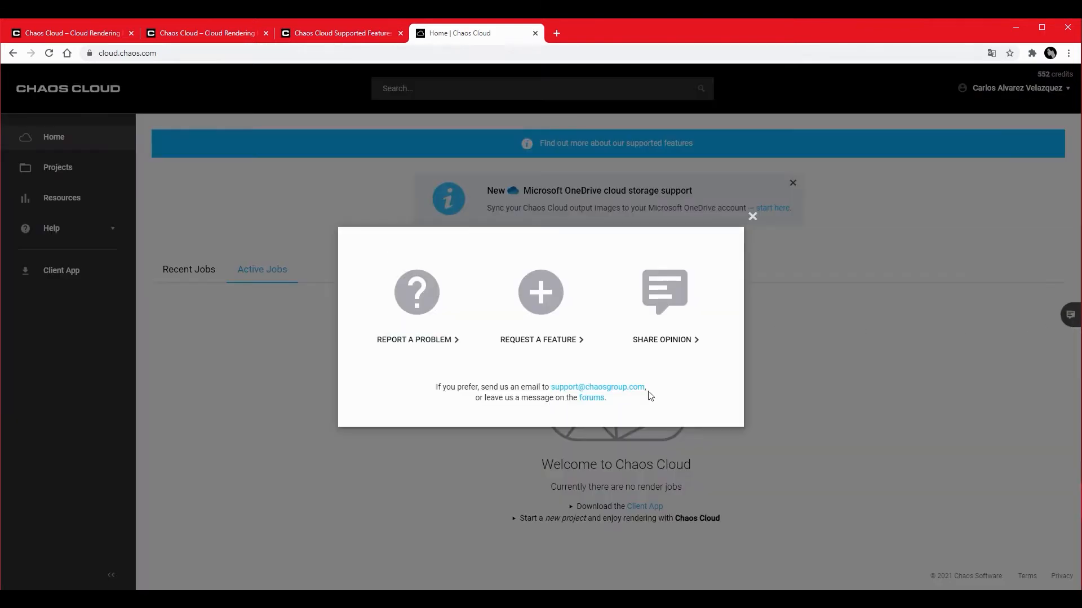
click(753, 217)
- Open the Stay Home Animation job in the 0-Stay-Home-2 project and examine its rendered frames and render time
click(80, 173)
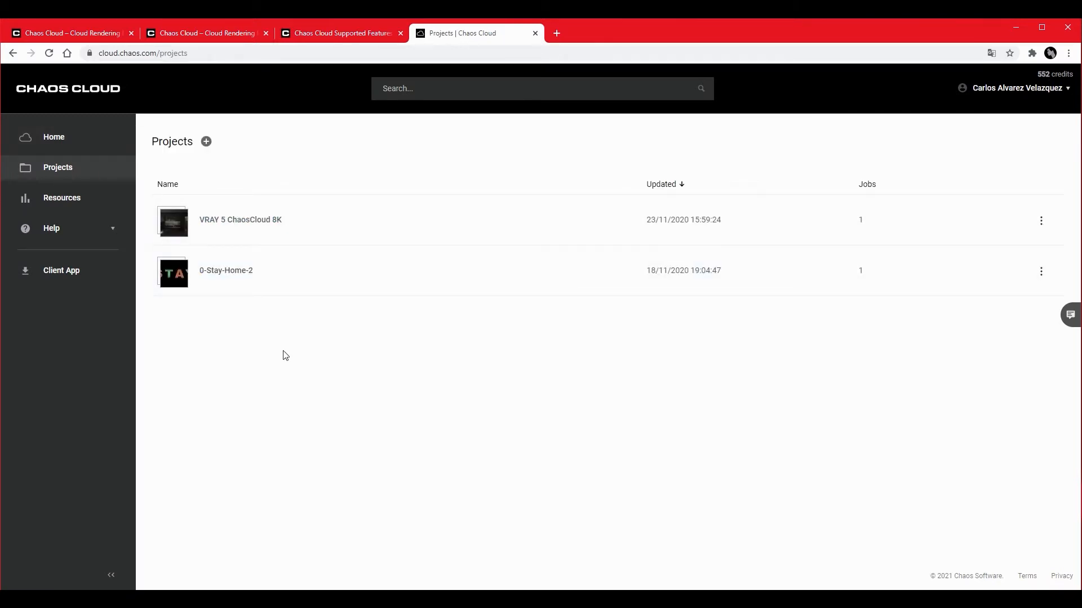
click(236, 276)
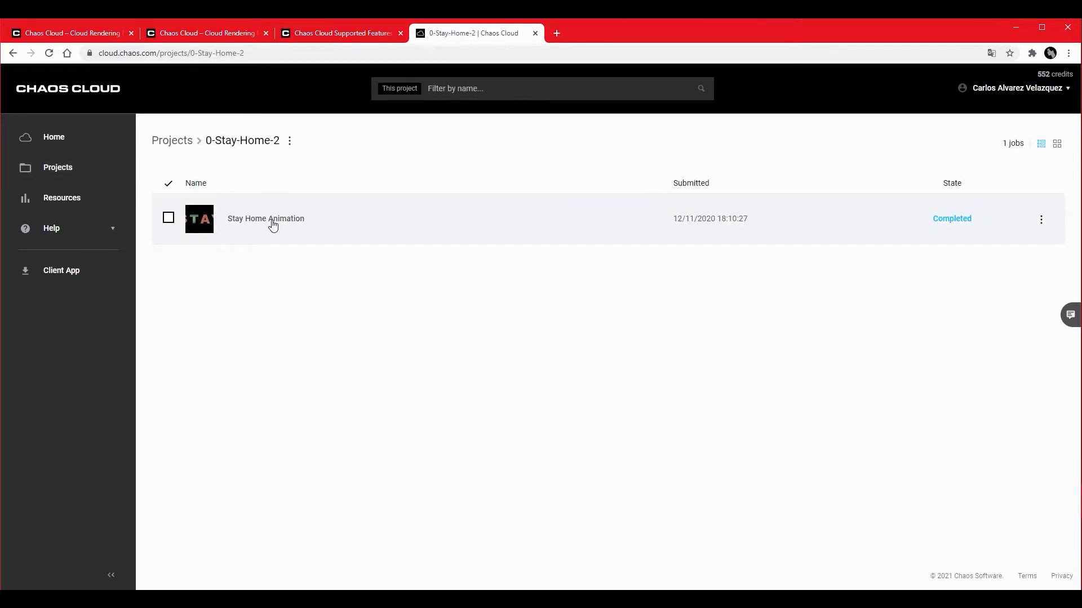
click(273, 225)
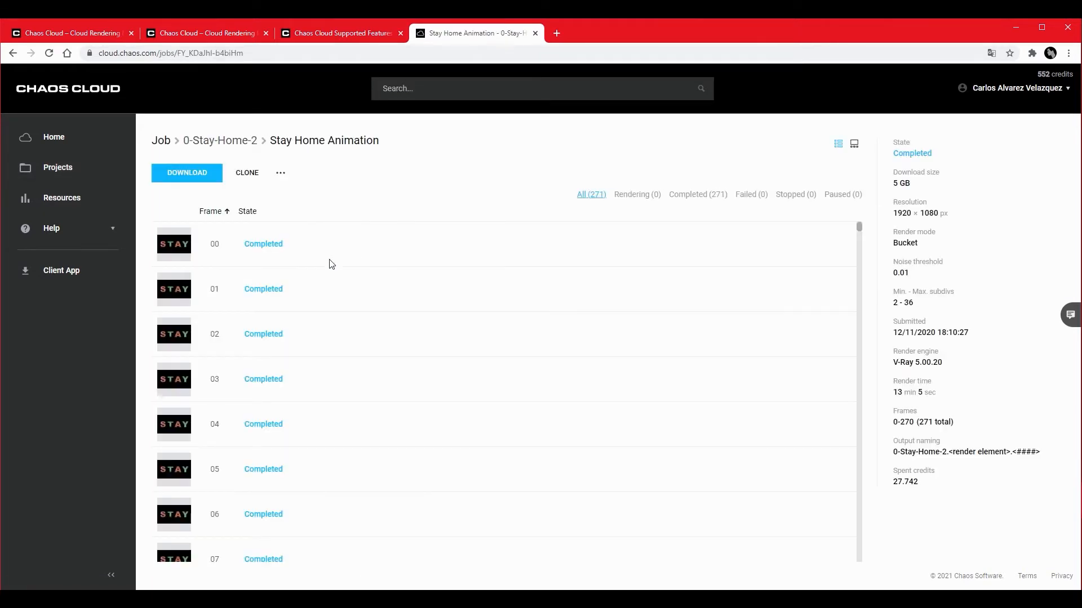
scroll(331, 265, down, 15)
scroll(331, 264, down, 20)
scroll(331, 264, down, 20)
scroll(331, 264, down, 20)
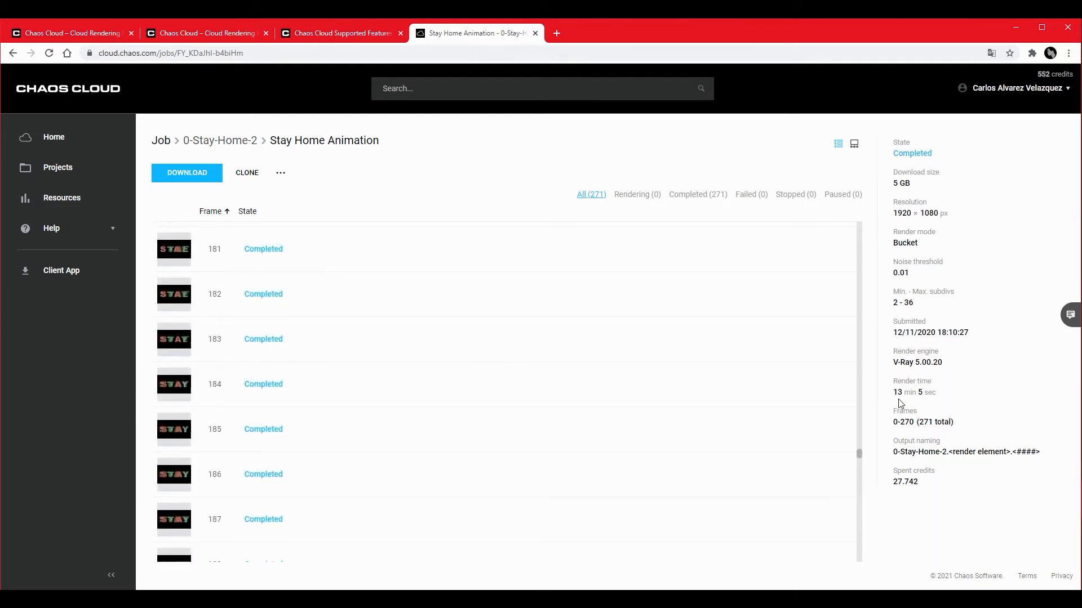
drag(897, 393, 934, 392)
- Switch to the ChaosCloud Cost.xlsx workbook in Excel and set Credit Used in H11 to 27,742
key(alt+Tab)
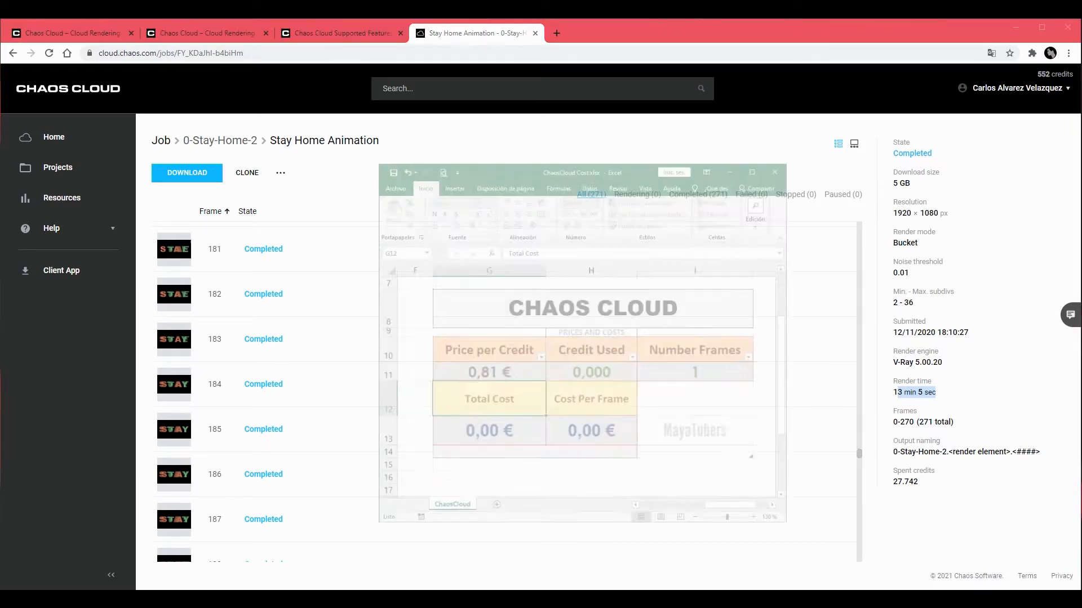
click(608, 327)
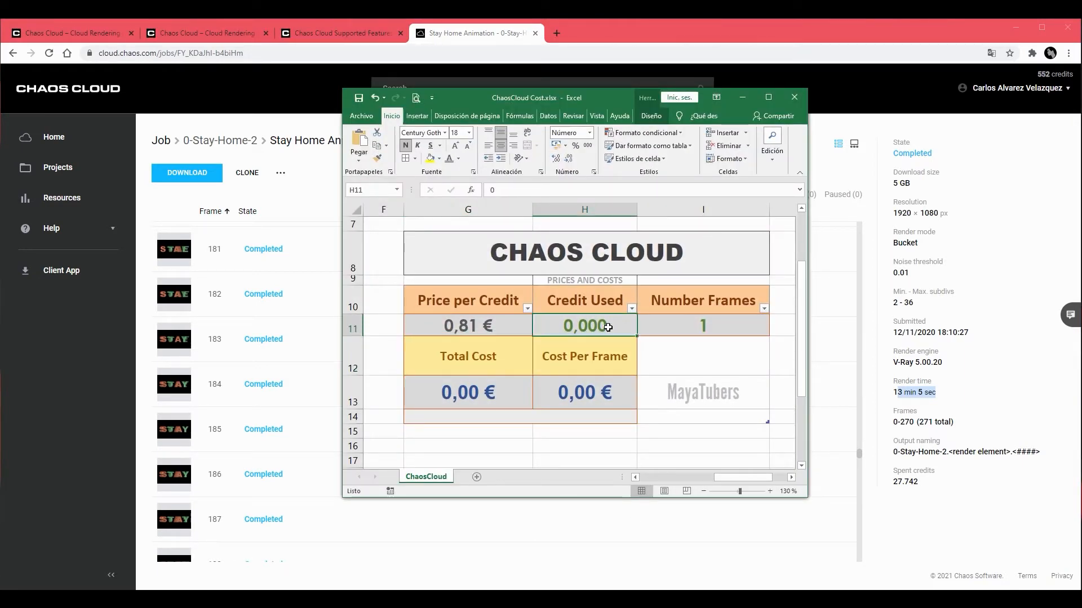
text(27,)
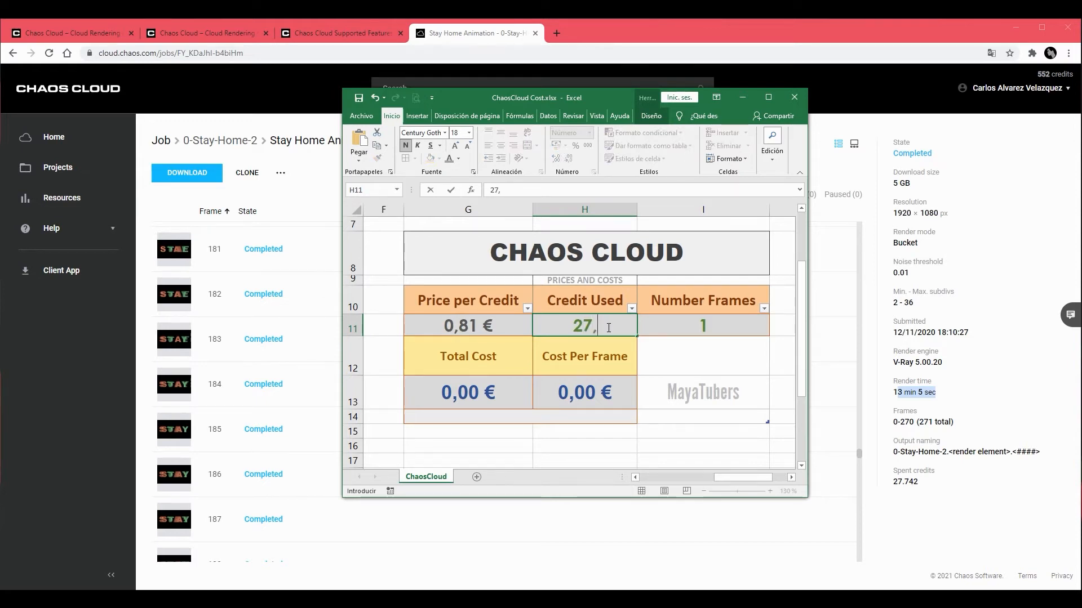
text(742)
key(Return)
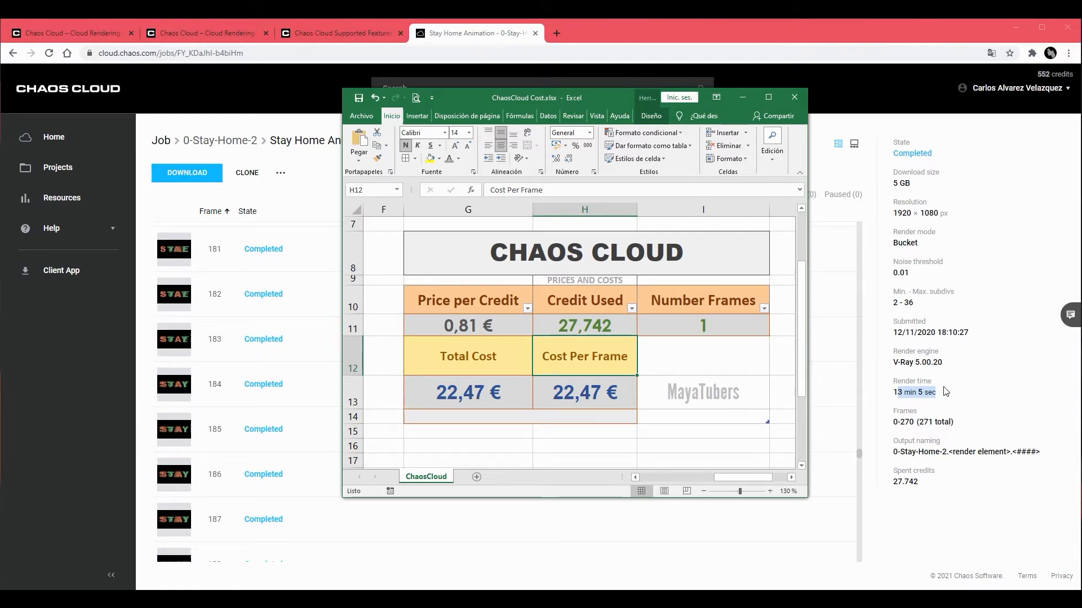
- Set Number Frames in cell I11 to 271
click(711, 327)
double_click(708, 330)
text(271)
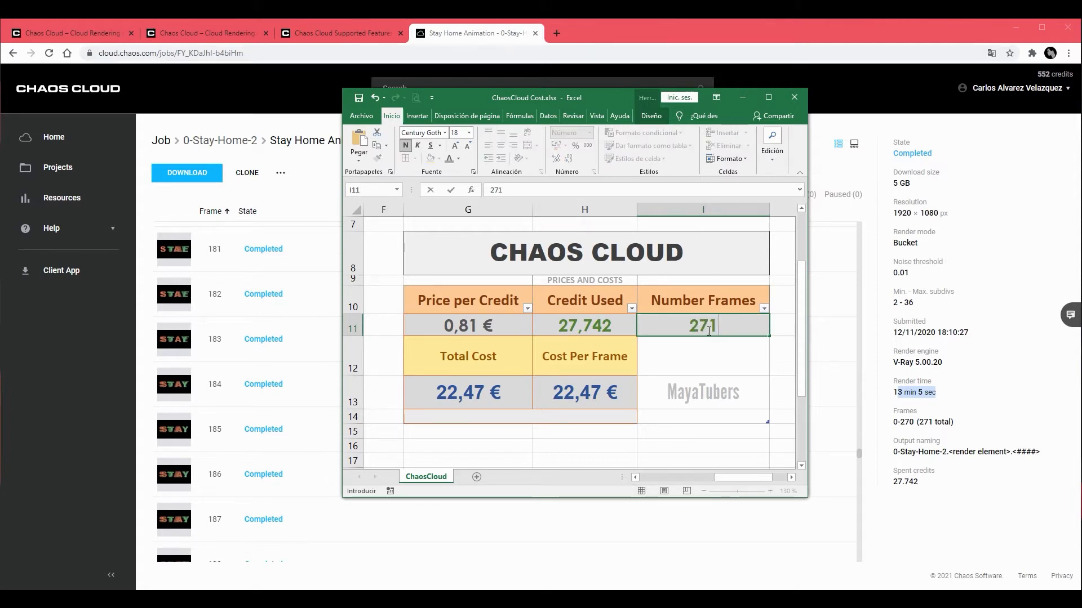
key(Return)
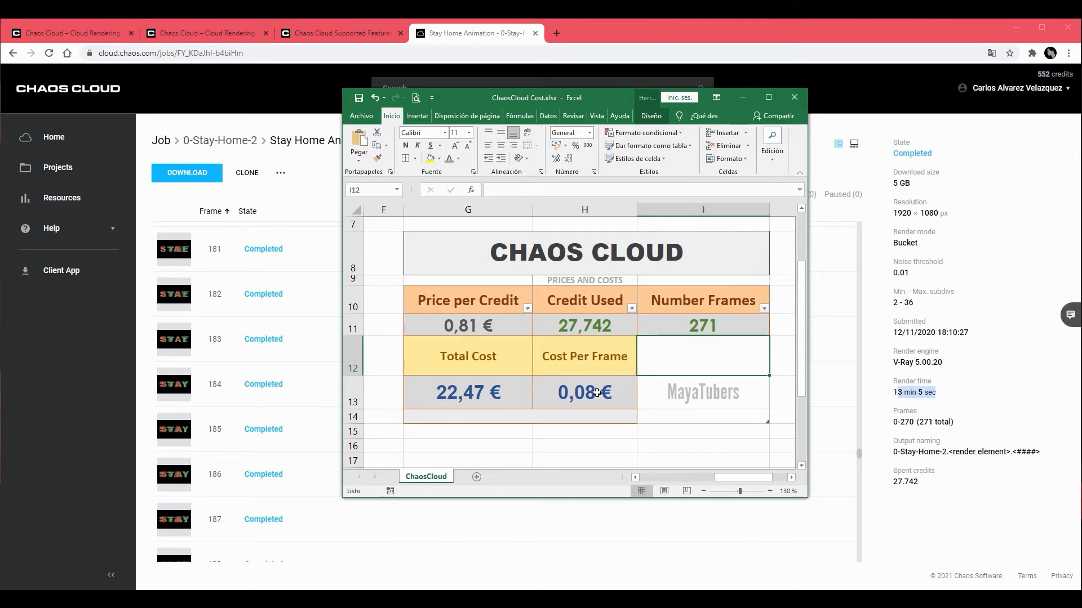
- Switch back to the Chaos Cloud dashboard in the browser and examine the resolution, rendering and queued frame limits under Resources
click(952, 397)
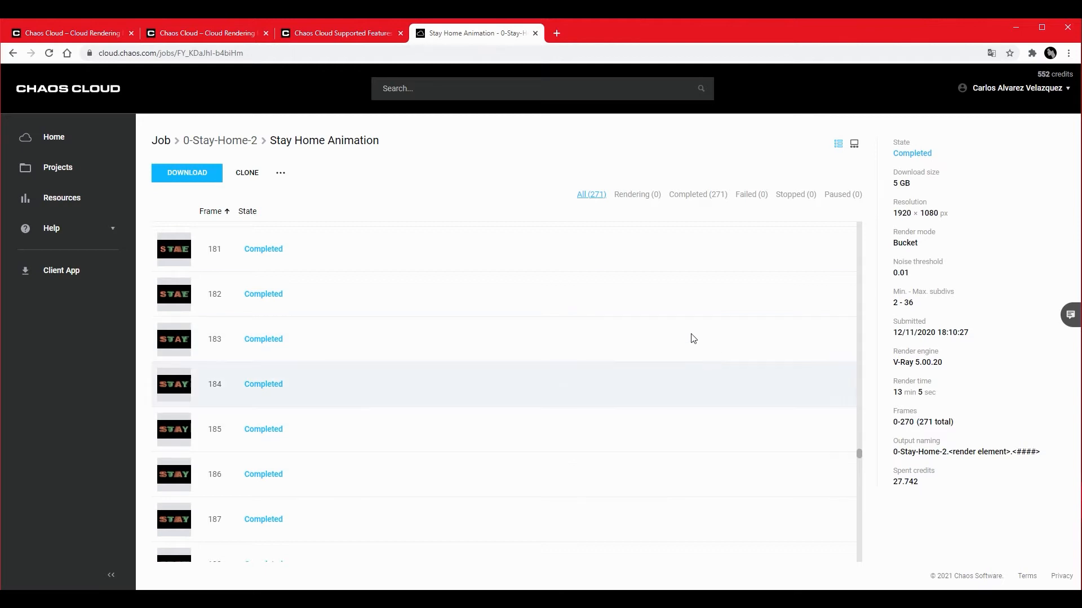
click(81, 200)
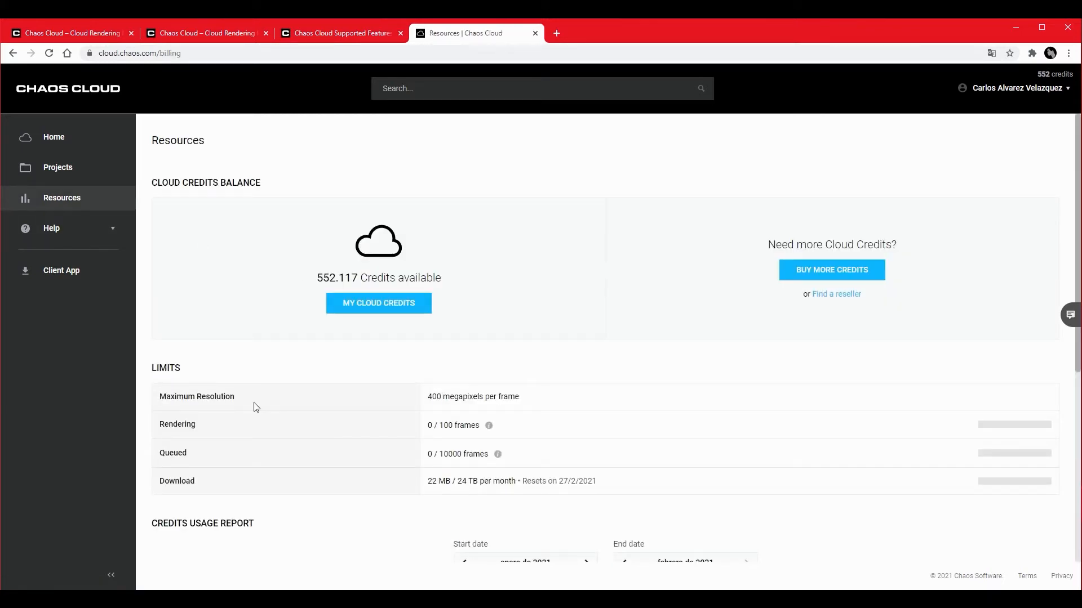
drag(429, 396, 530, 400)
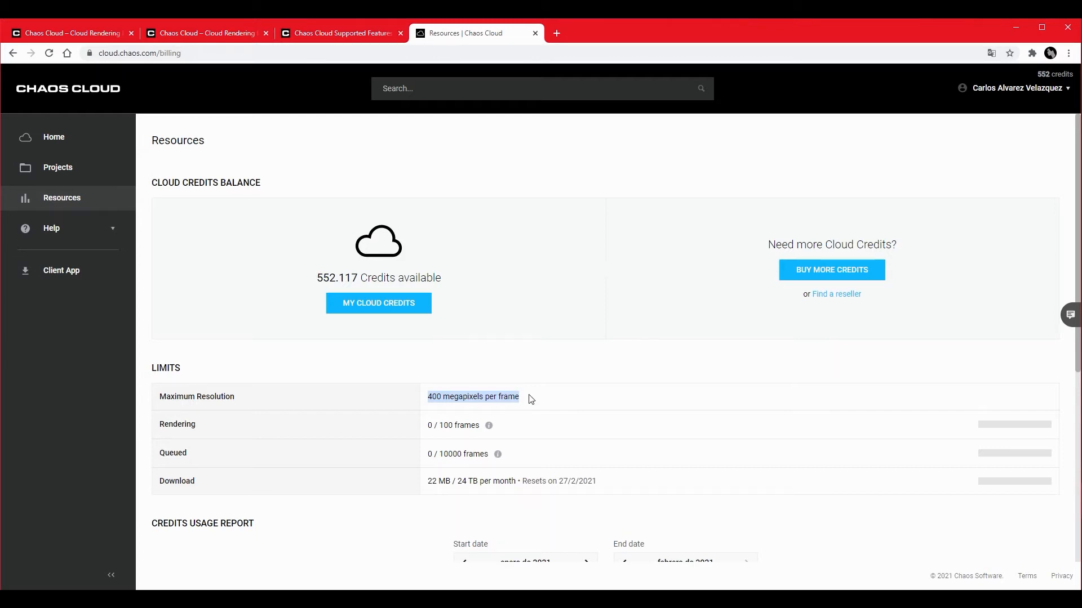
drag(429, 424, 475, 426)
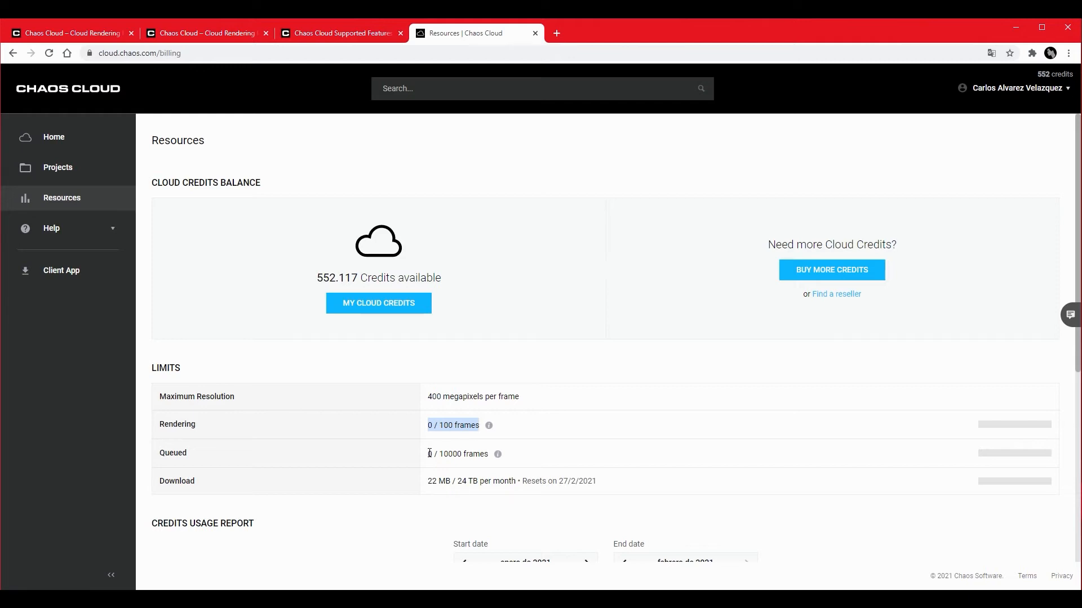
drag(430, 454, 490, 453)
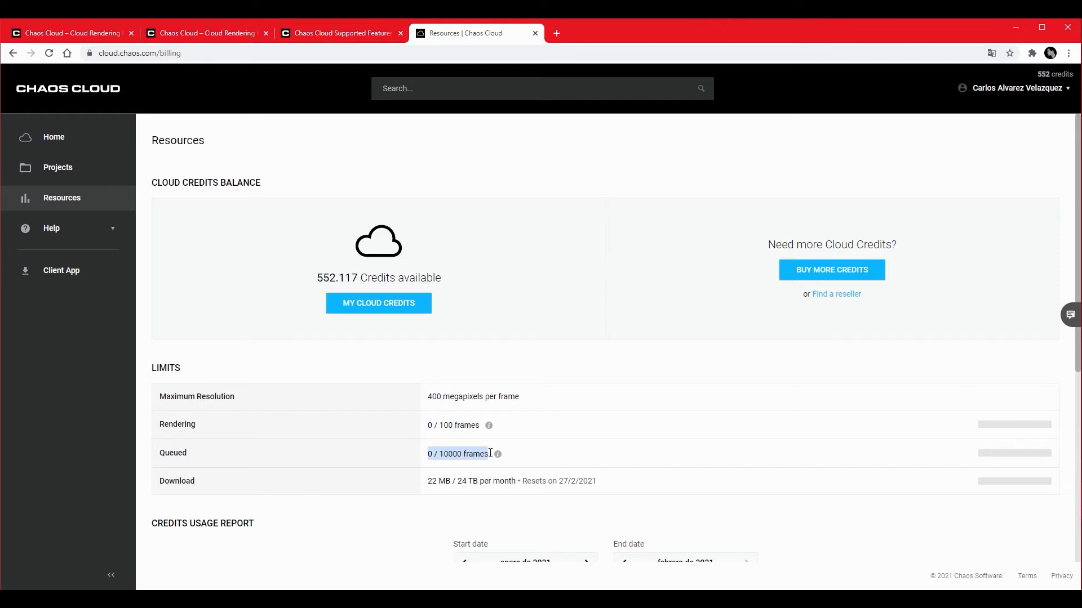
- Examine the monthly download limit and its reset date, and review the period options of the credits usage report
drag(429, 481, 458, 482)
drag(558, 481, 598, 483)
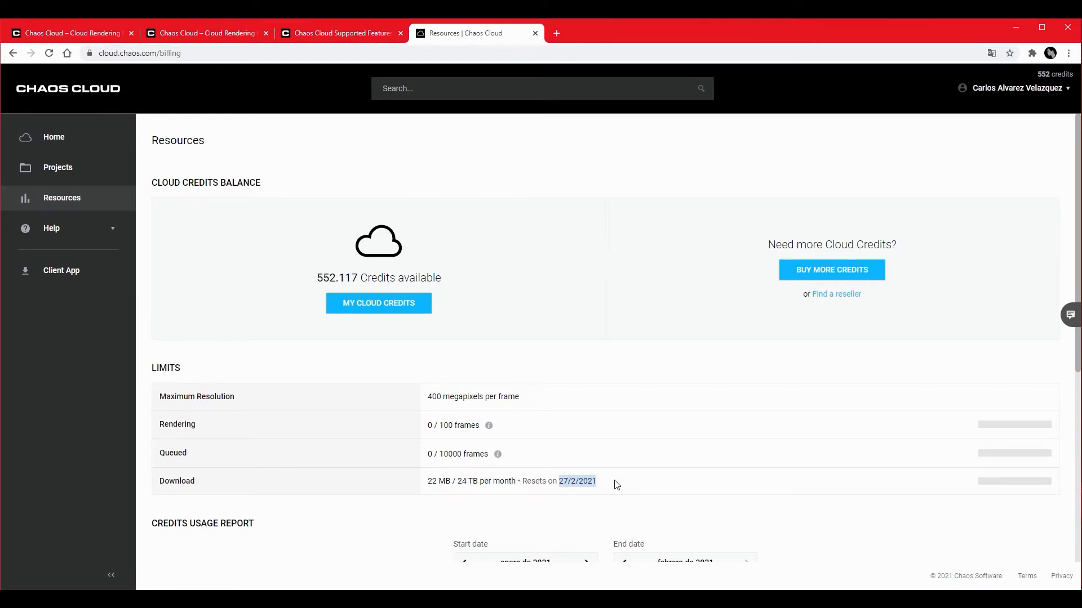
scroll(617, 485, down, 6)
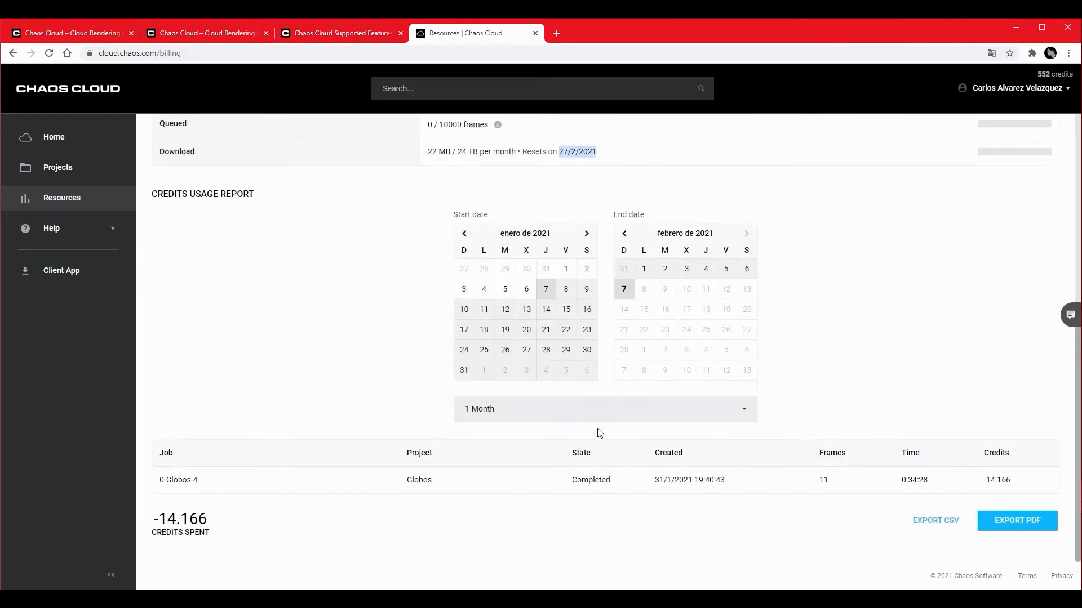
click(490, 418)
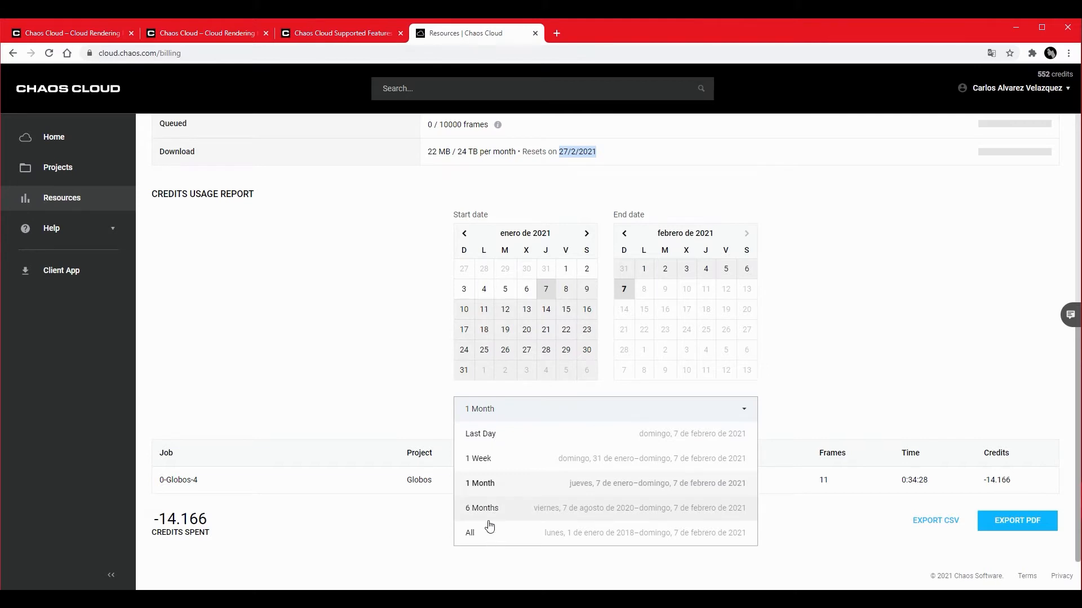
click(415, 370)
scroll(417, 371, up, 1)
scroll(415, 369, up, 5)
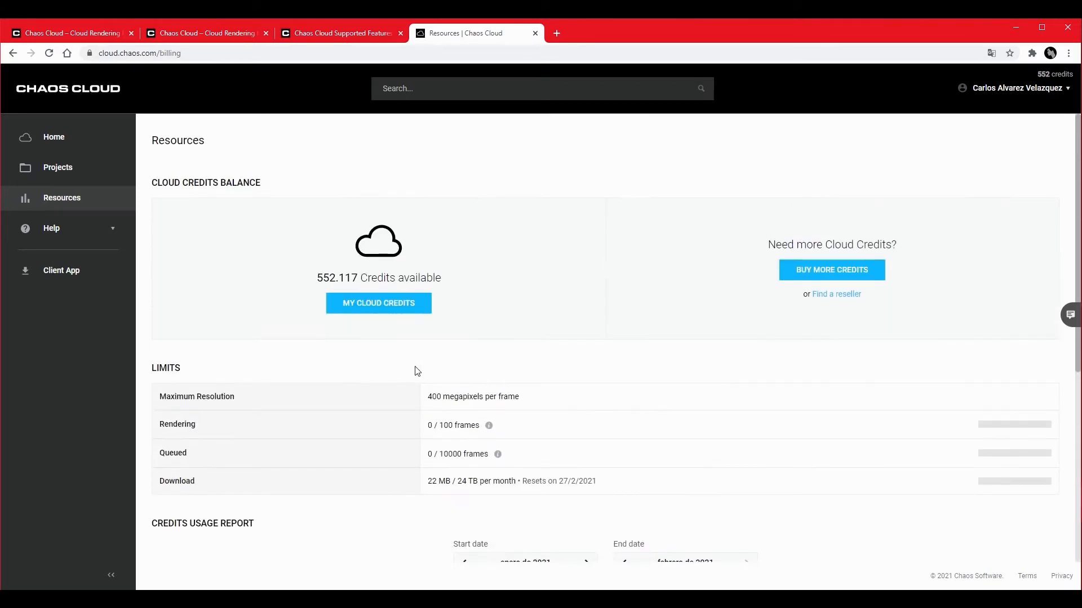
- Open the Stay Home Animation job in the 0-Stay-Home-2 project and play its rendered frames as a looping preview
click(58, 167)
click(220, 263)
click(316, 233)
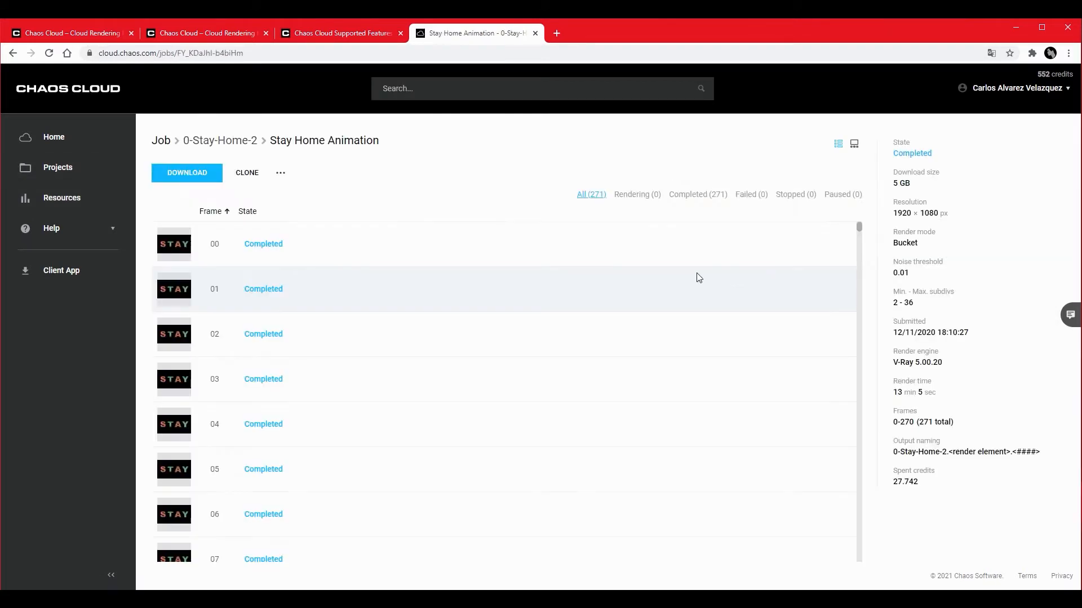
click(854, 144)
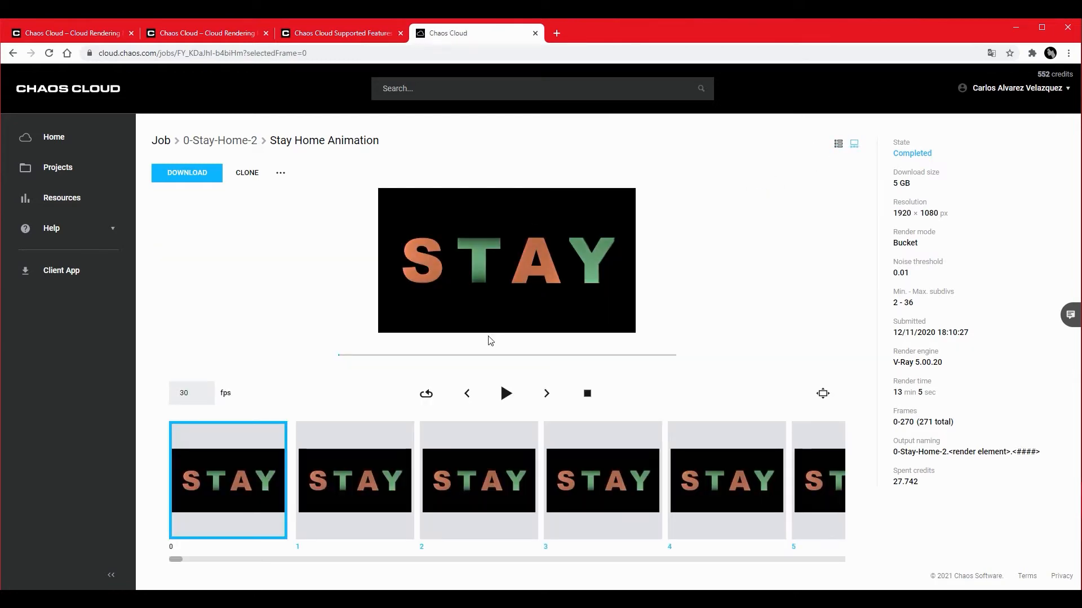
click(506, 394)
click(426, 393)
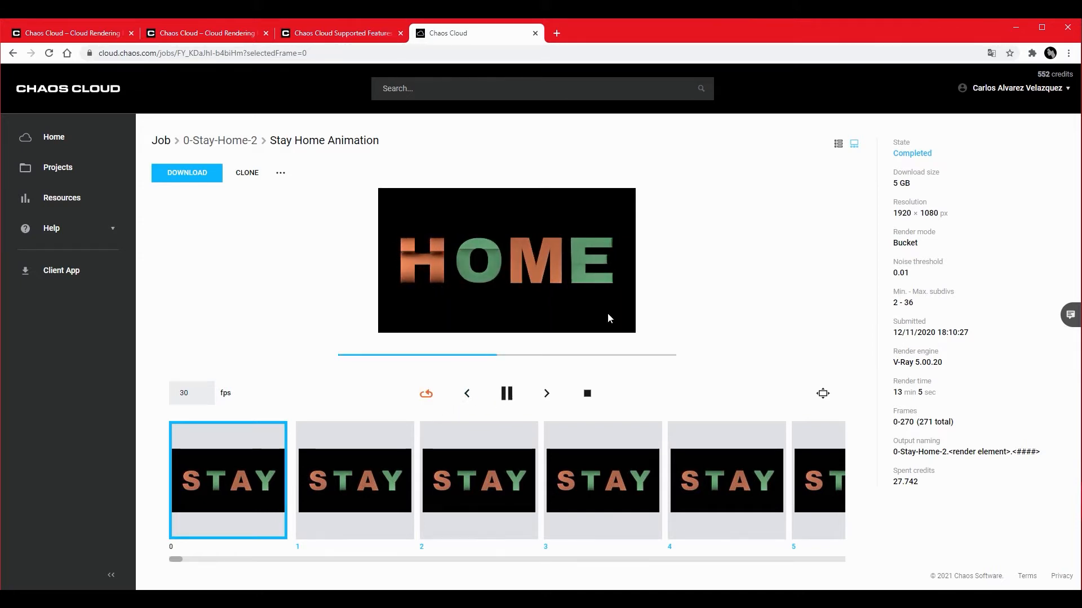
- Set the playback rate of the Stay Home Animation preview to 60 fps
click(175, 389)
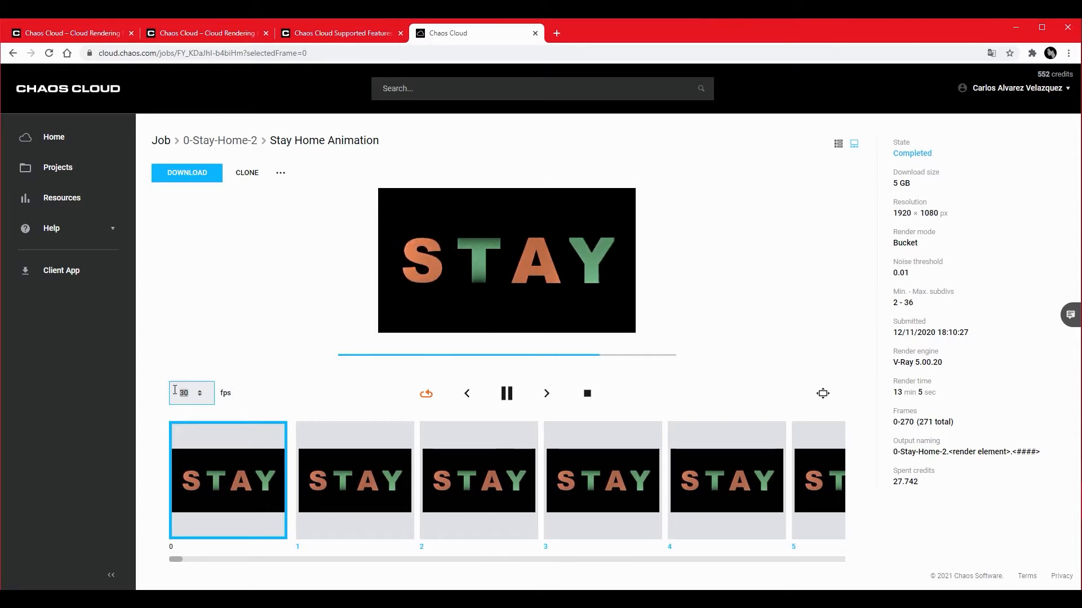
text(60)
key(Return)
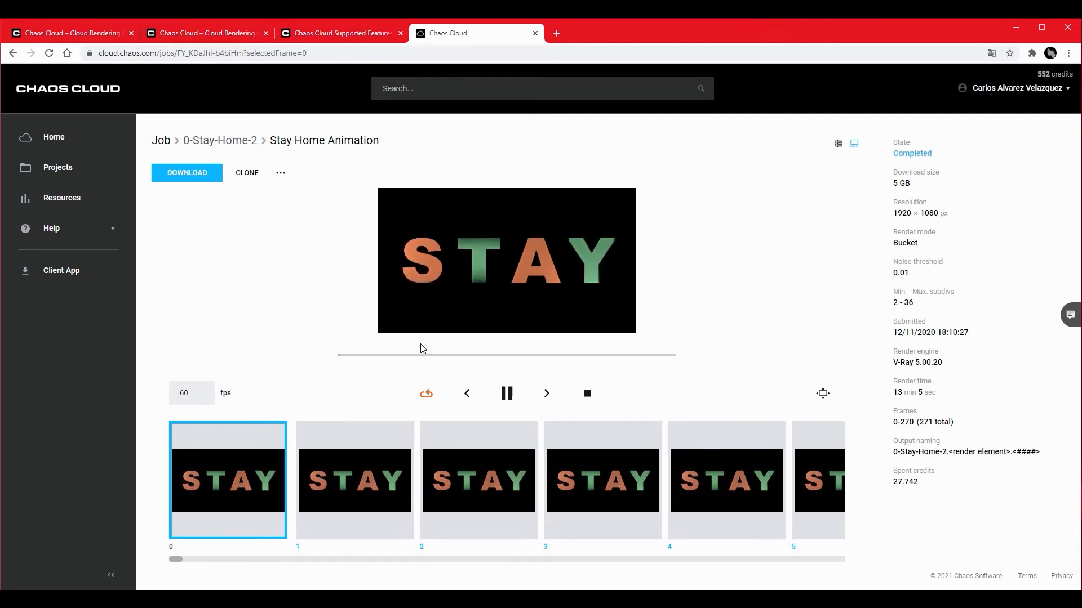
- View the animation preview in full screen and stop its playback on returning to the job page
click(823, 394)
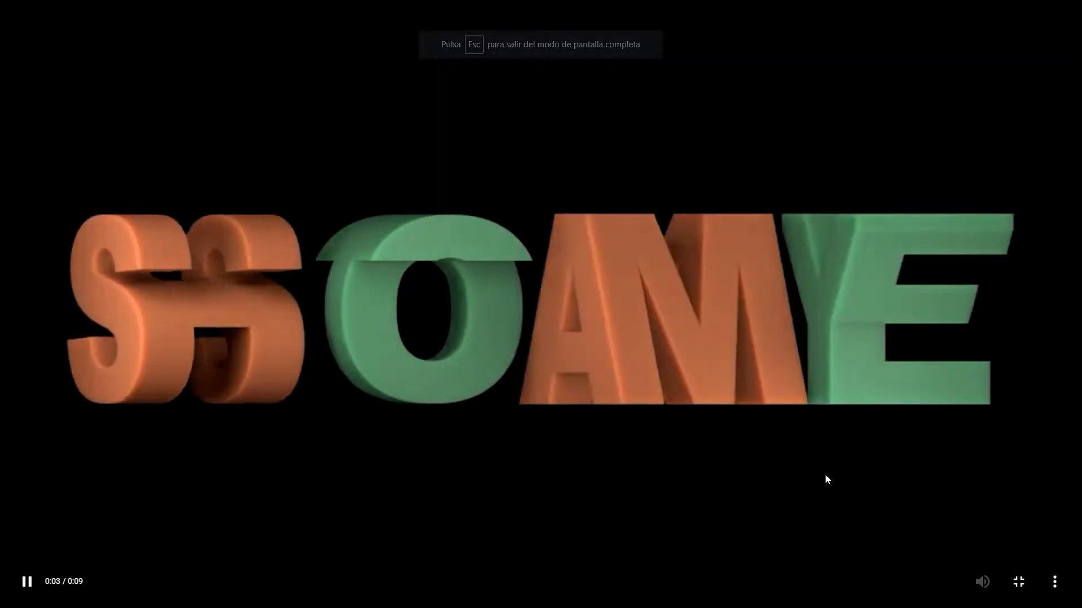
key(Escape)
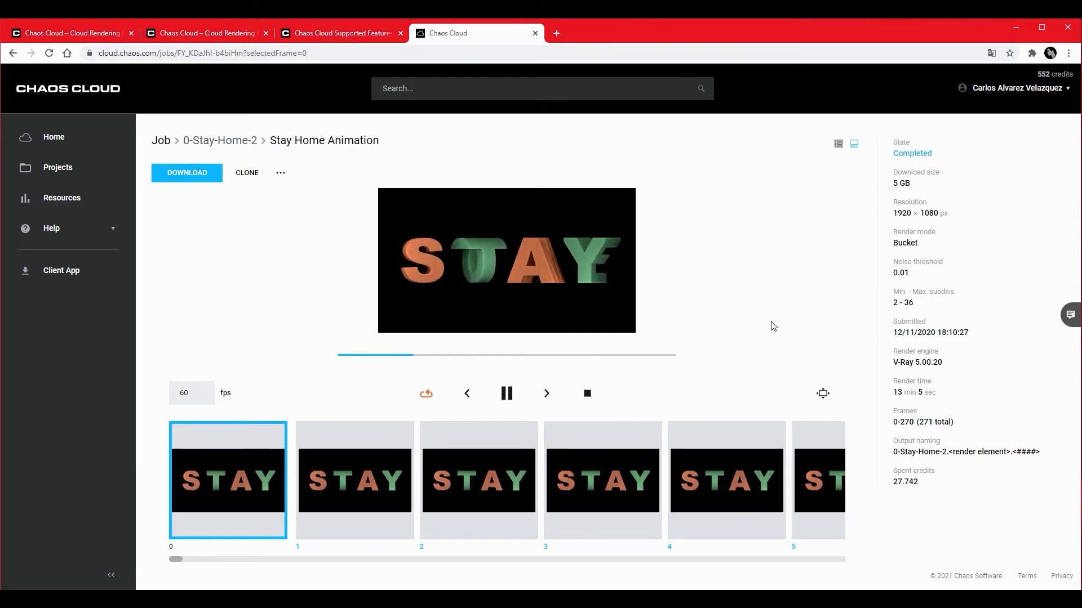
click(586, 394)
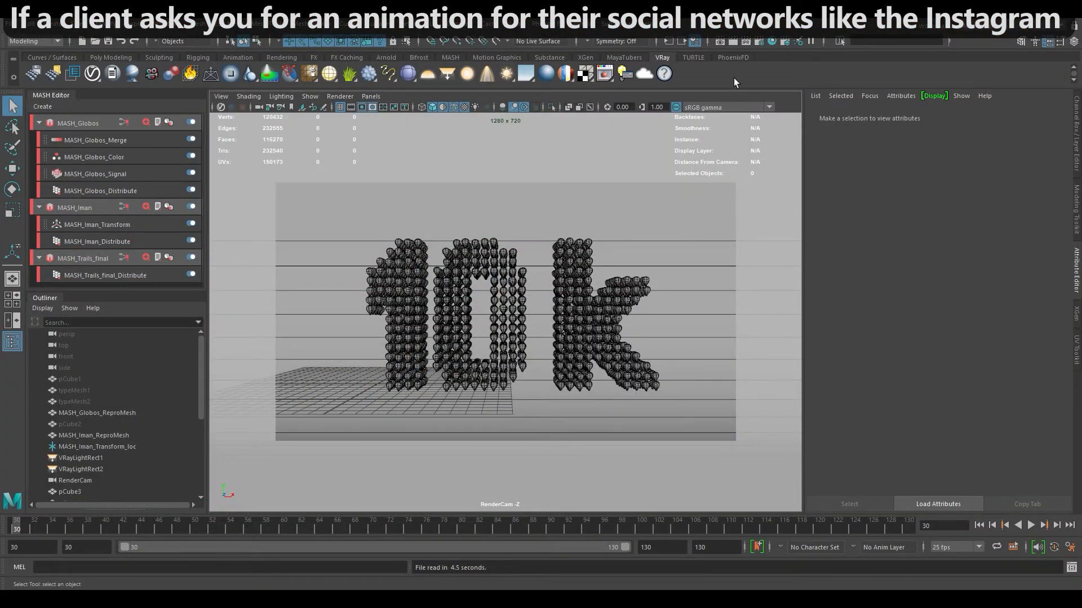
- Switch to Maya and examine the animation start and end frames in the V-Ray render settings
click(759, 42)
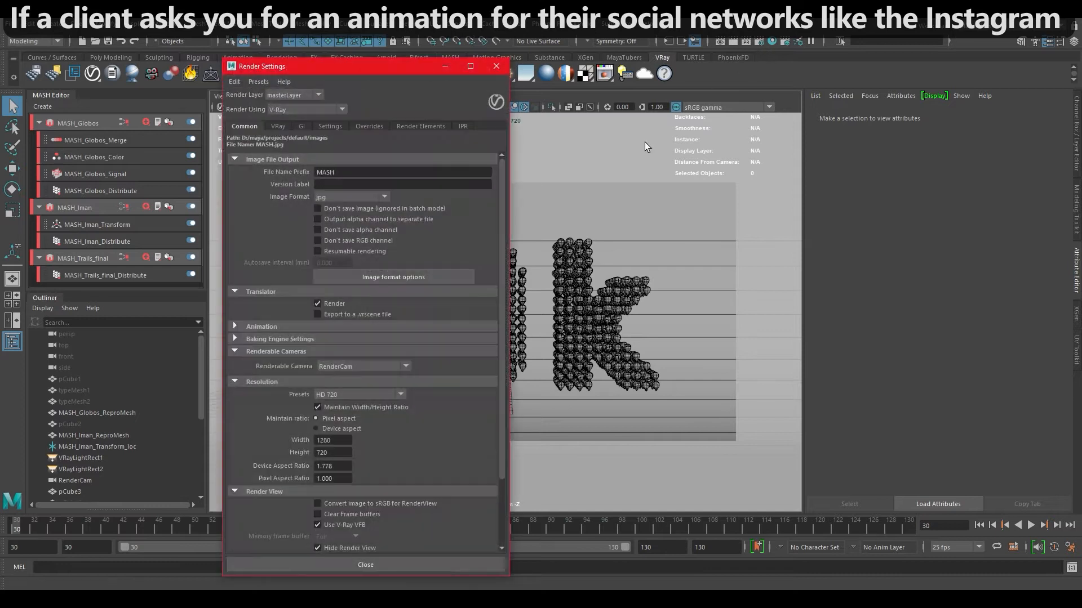
click(278, 328)
click(329, 363)
click(345, 376)
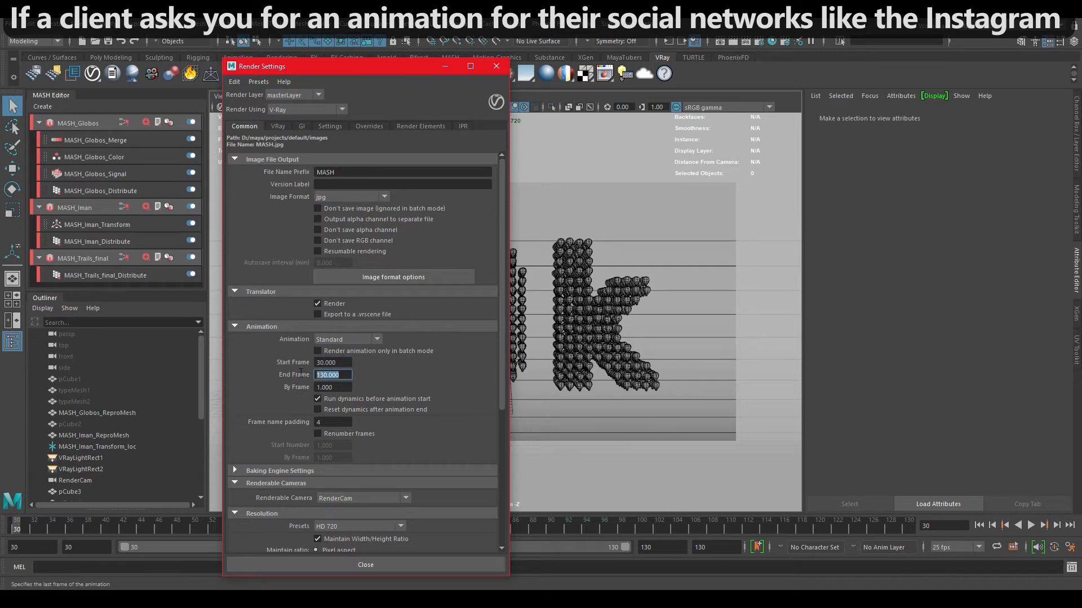
click(384, 566)
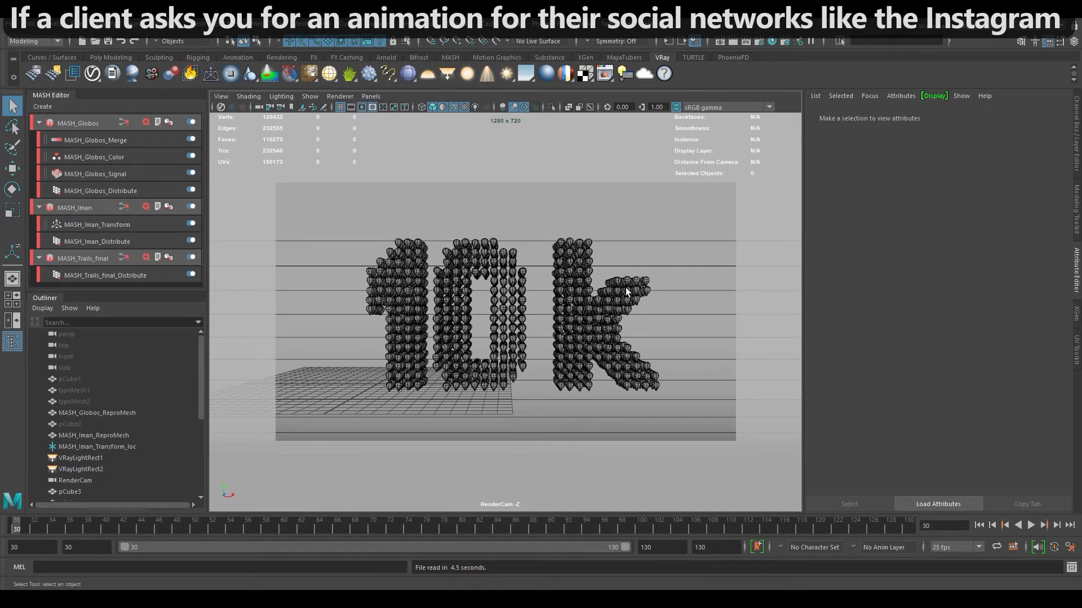
- Update the Chaos Cloud client and export and submit the scene with RenderCam as the renderable camera
click(644, 73)
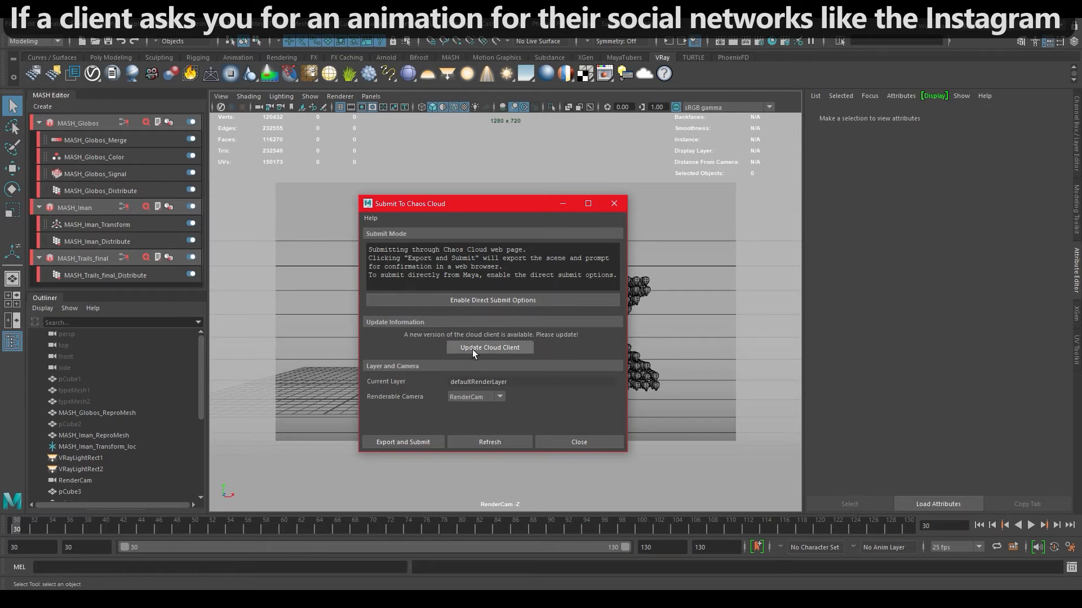
click(506, 347)
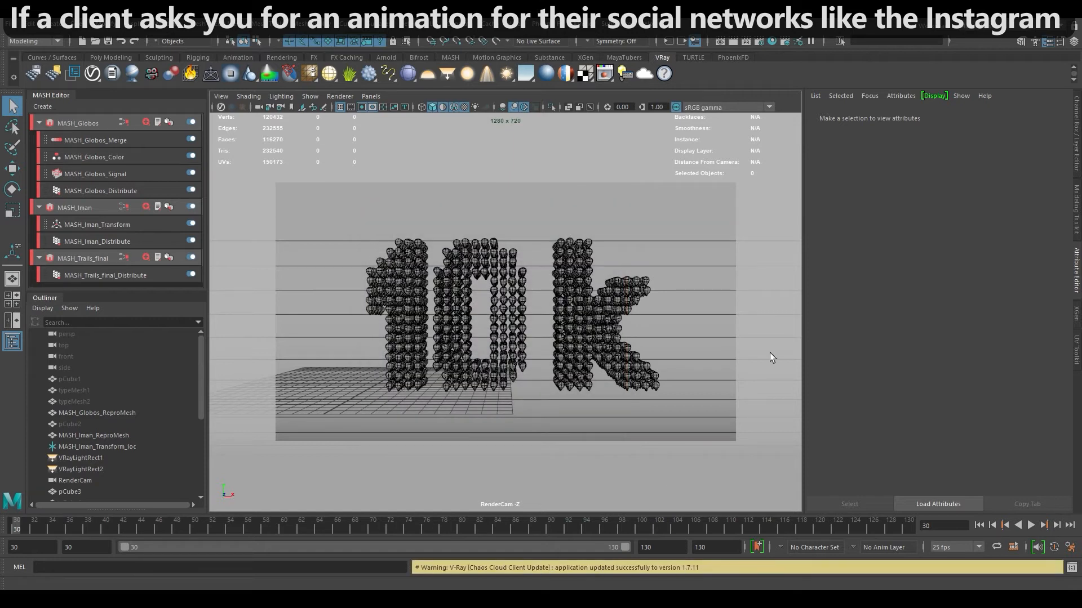
click(648, 75)
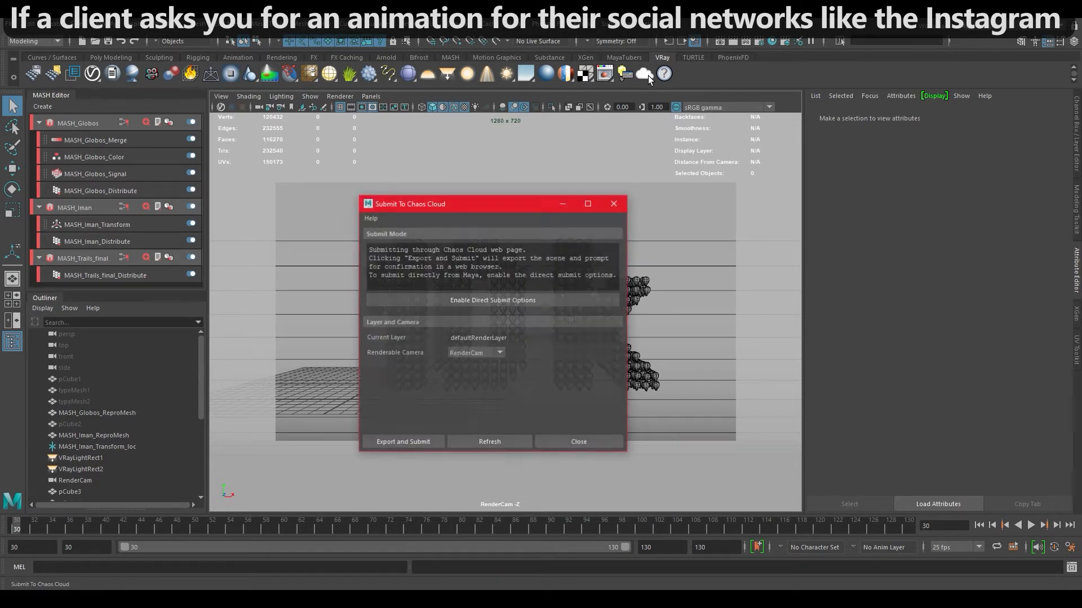
click(501, 353)
click(505, 364)
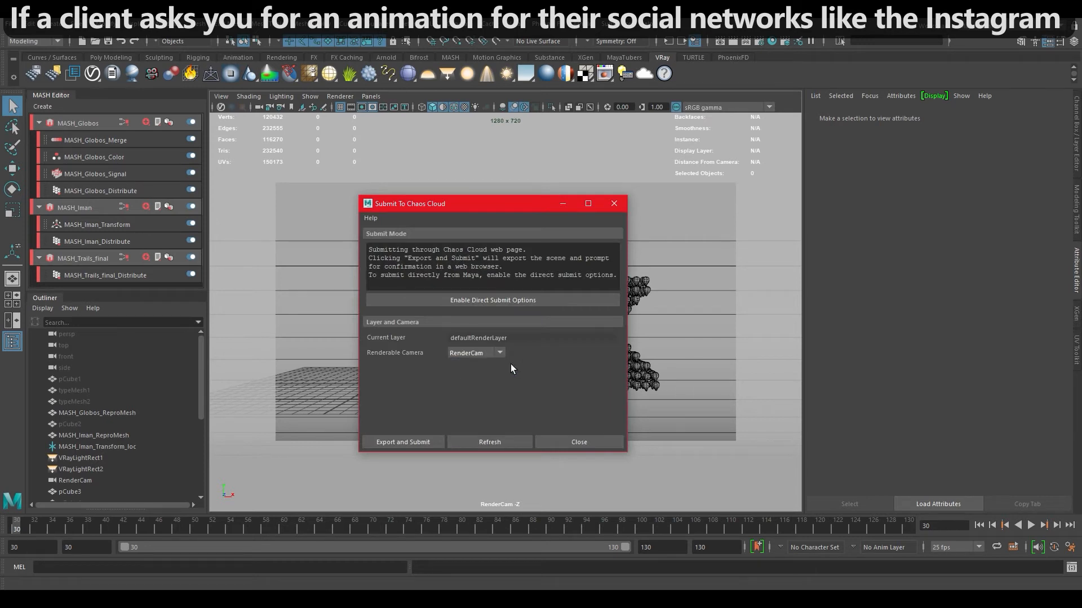
click(410, 442)
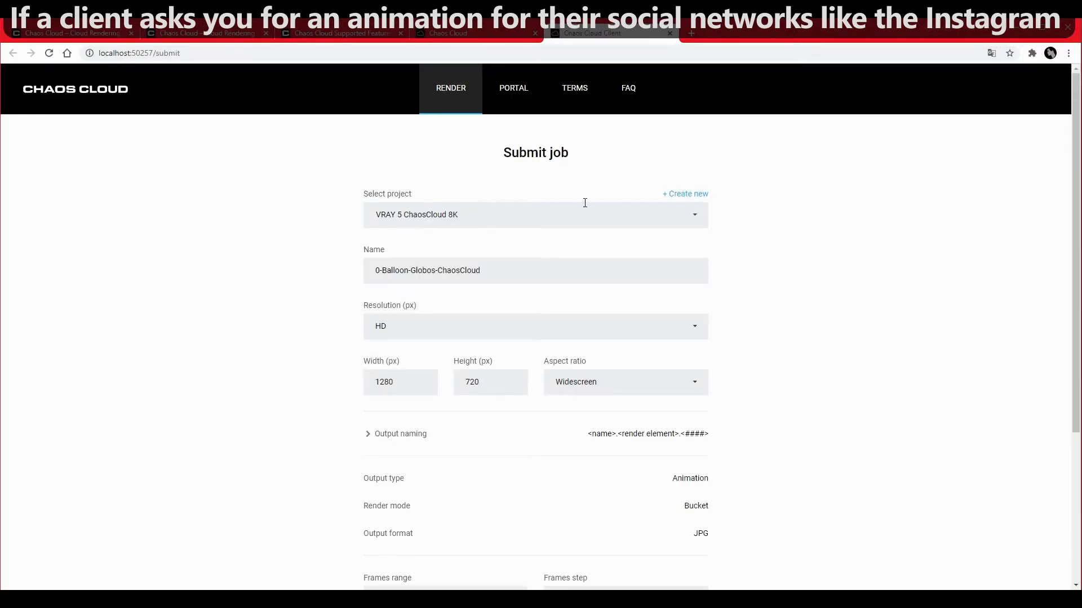
- Create a new project named Balloon Globos ChaosCloud 10k for the job submission
click(674, 195)
drag(524, 332, 484, 344)
click(479, 333)
key(BackSpace)
click(453, 332)
key(BackSpace)
click(426, 333)
key(BackSpace)
key(BackSpace)
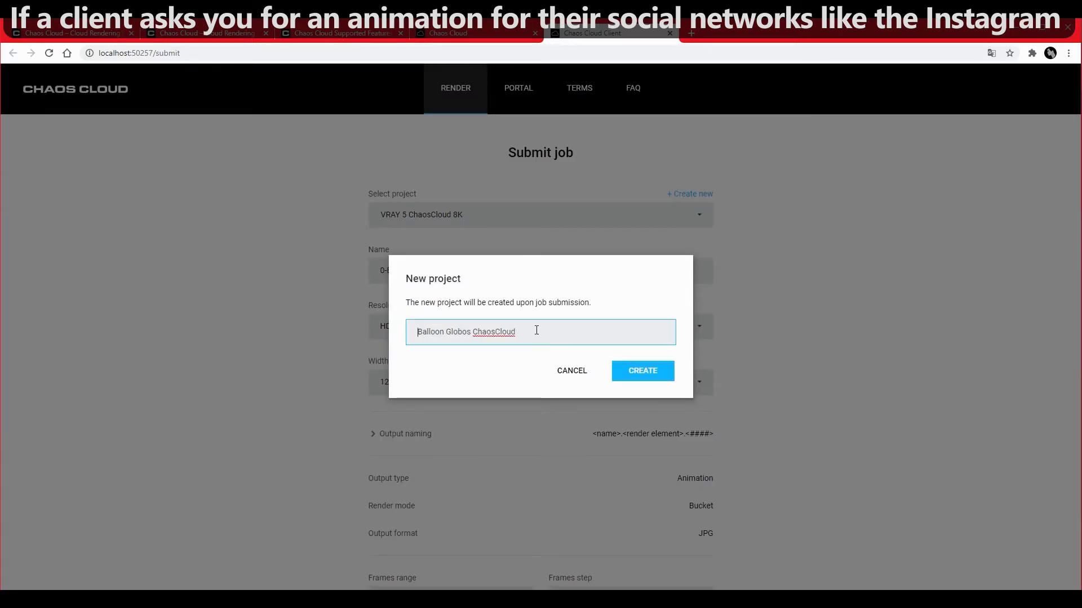
click(642, 371)
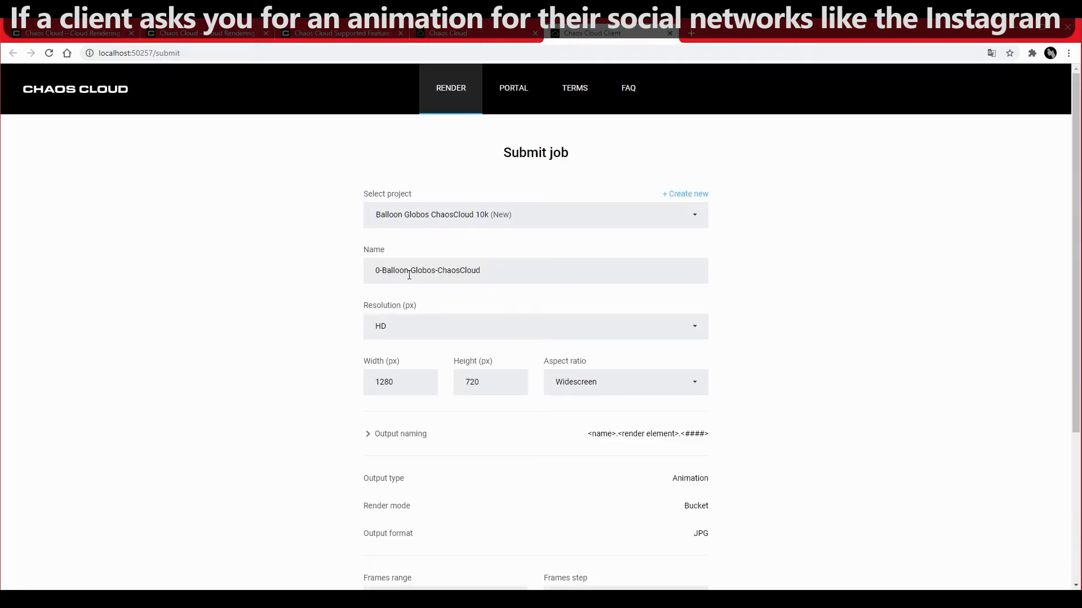
- Rename the job as Balloon Globos ChaosCloud and review the resolution and aspect ratio options, keeping HD and Widescreen
drag(489, 266, 344, 278)
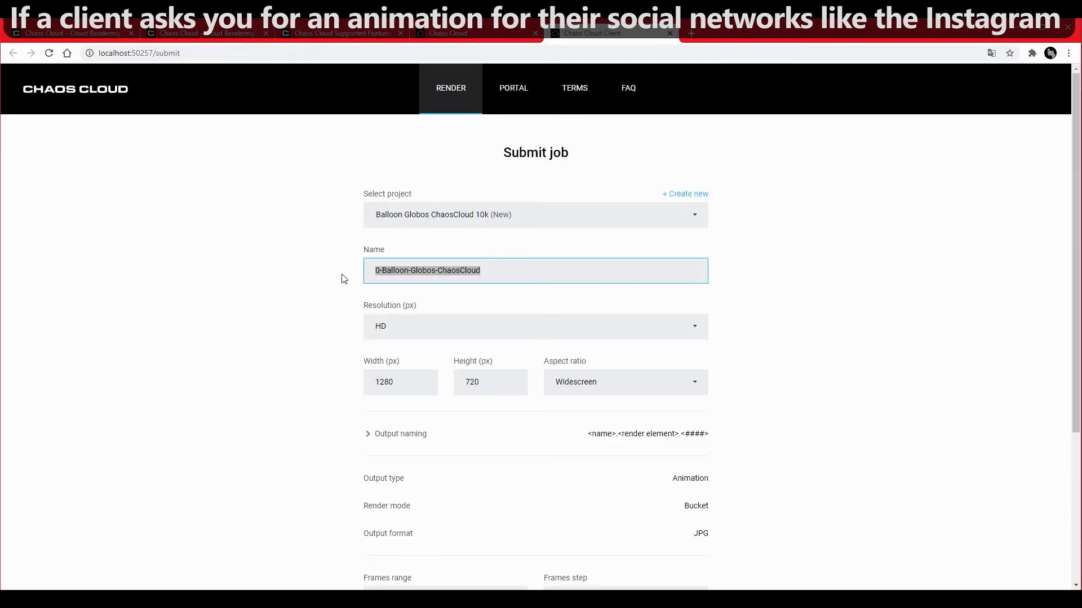
text(Balloon Globos ChaosCloud)
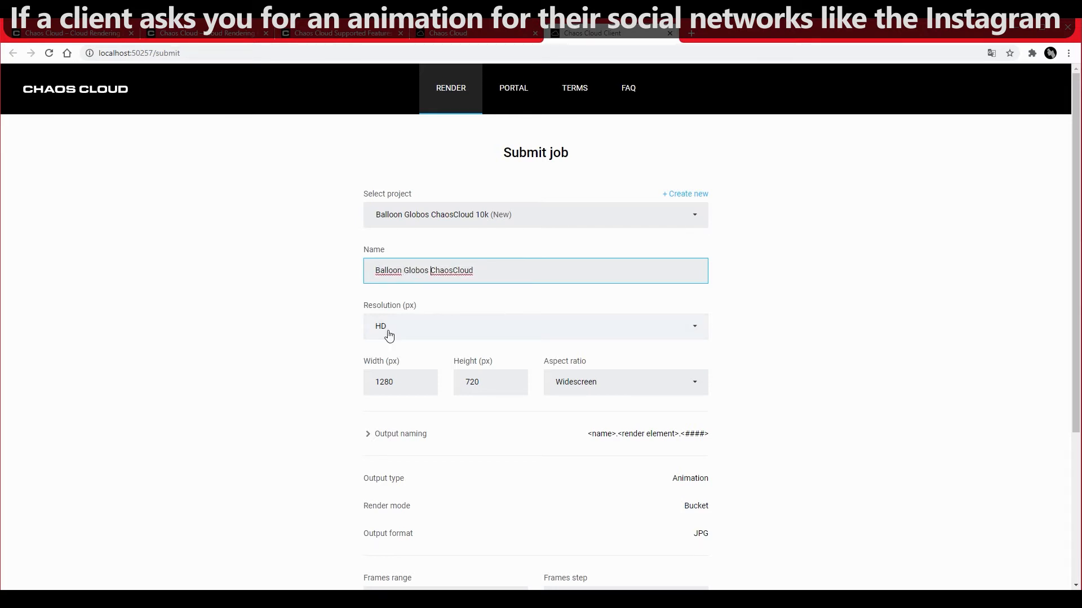
click(467, 330)
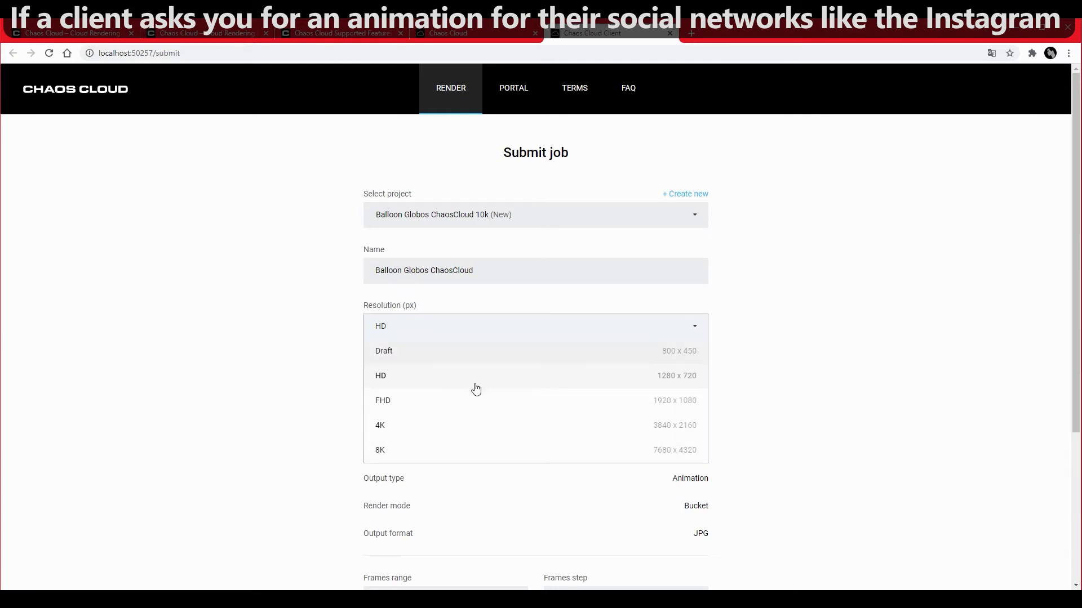
click(795, 378)
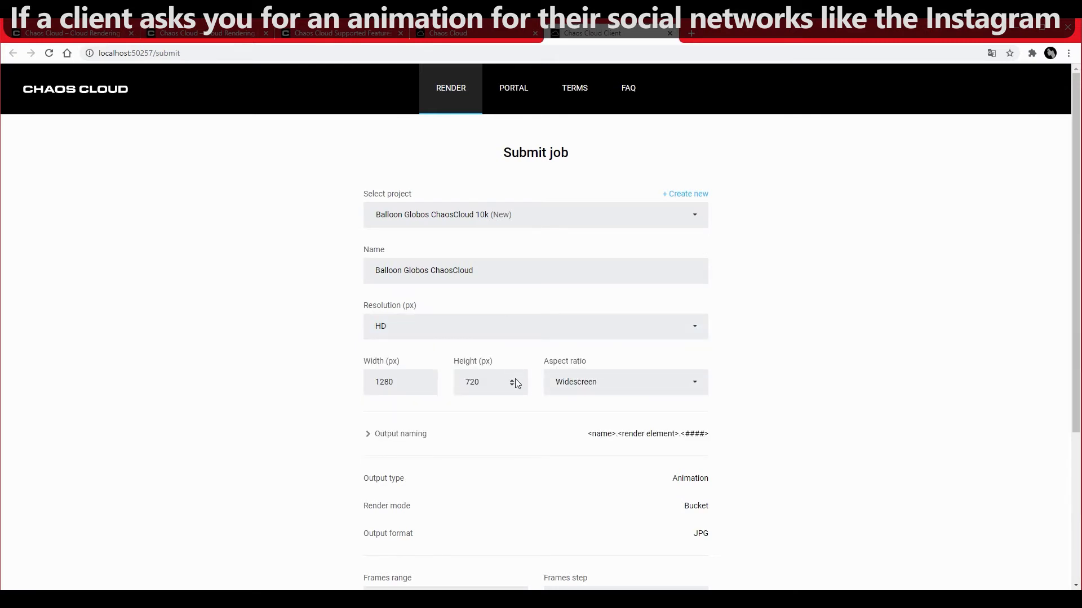
click(695, 385)
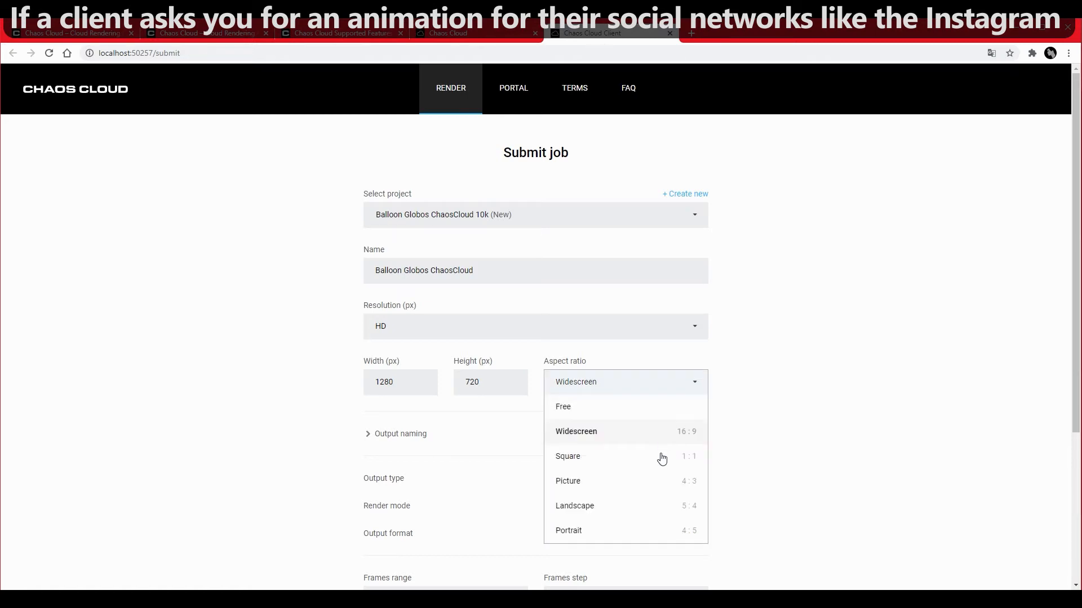
click(782, 422)
- Review the job's output naming fields, output type, render mode, output format and frame range
scroll(778, 422, down, 3)
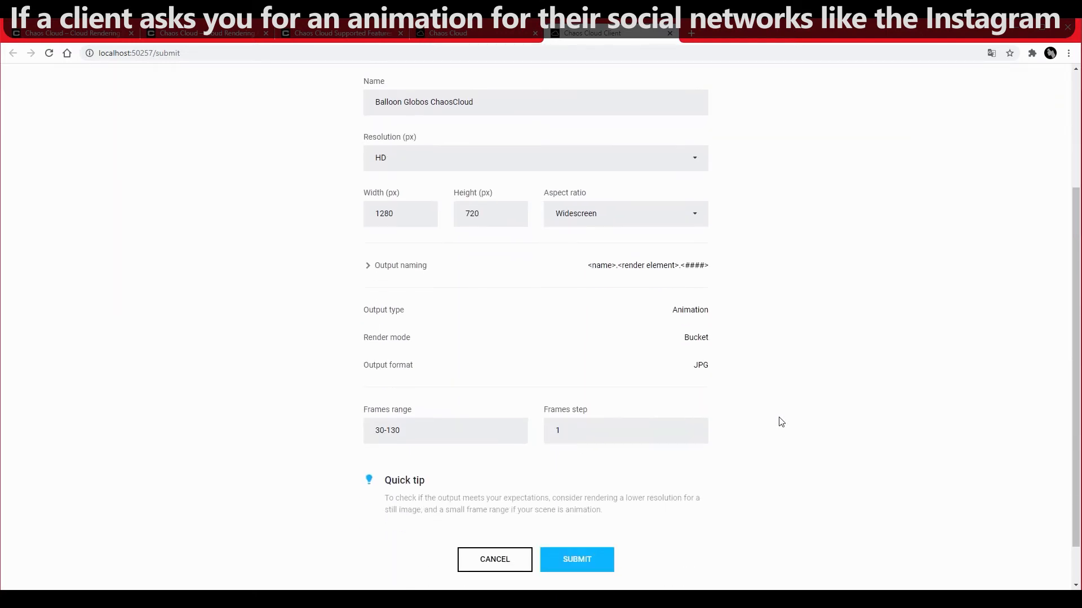
scroll(367, 268, up, 1)
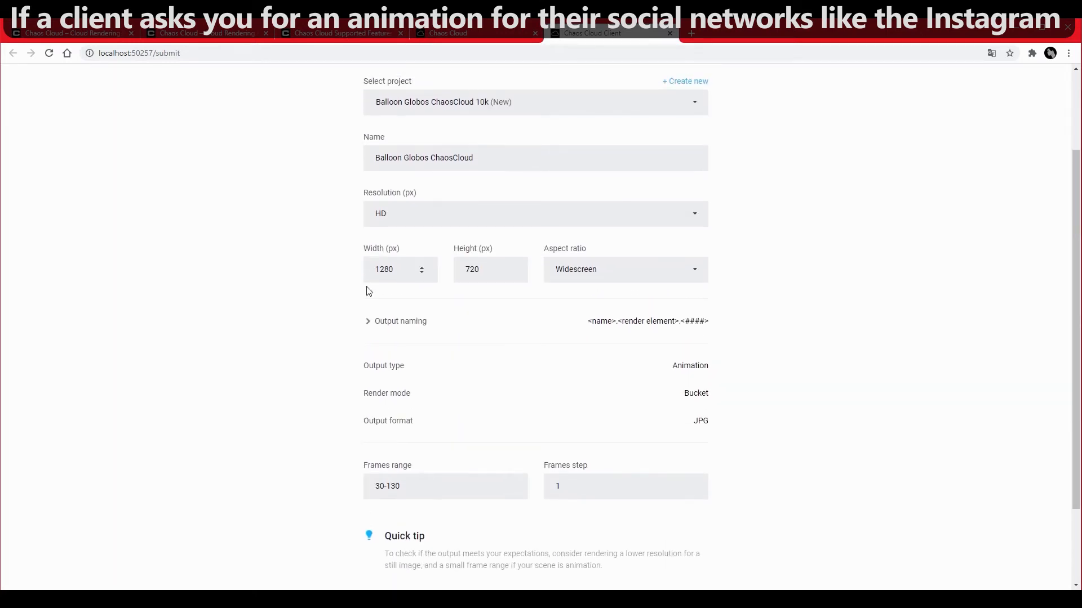
click(367, 322)
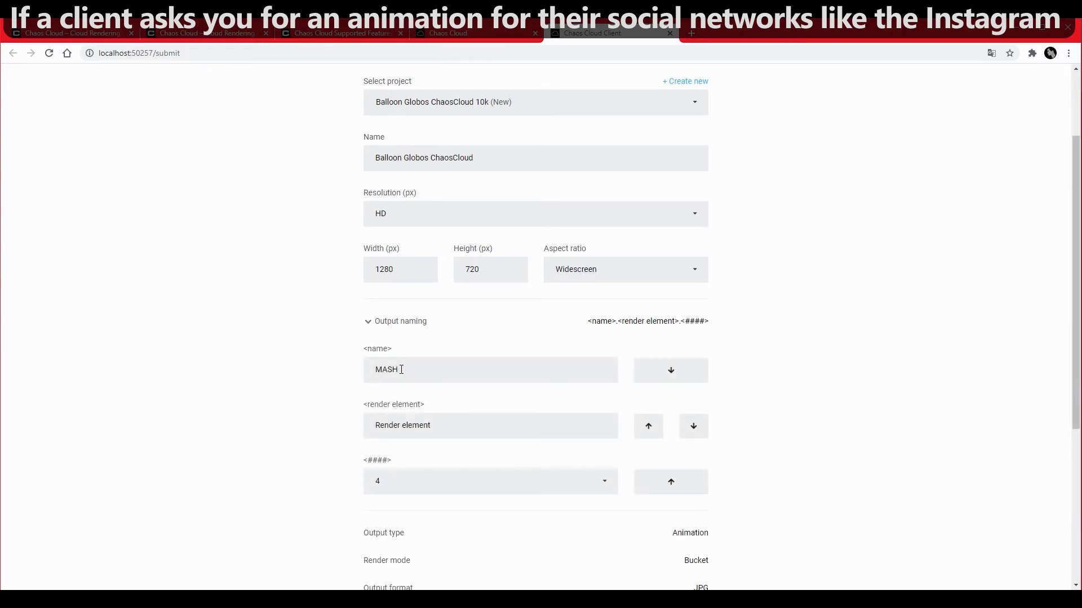
click(368, 323)
scroll(329, 348, down, 2)
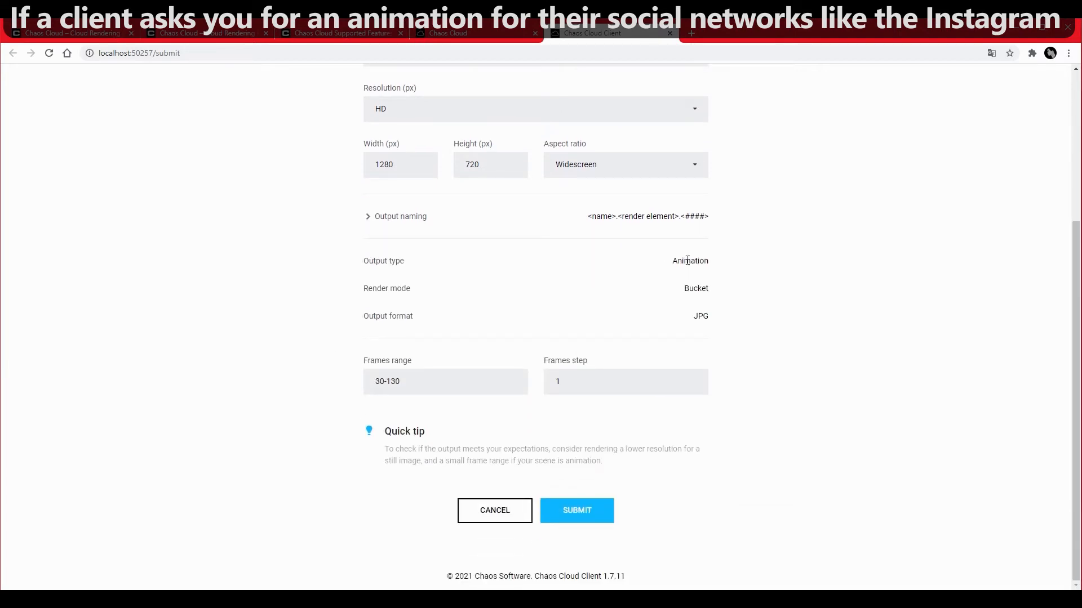
drag(685, 289, 702, 315)
click(729, 435)
- Submit the job for rendering on Chaos Cloud, accepting the V-Ray version substitution, and open its job page
click(595, 510)
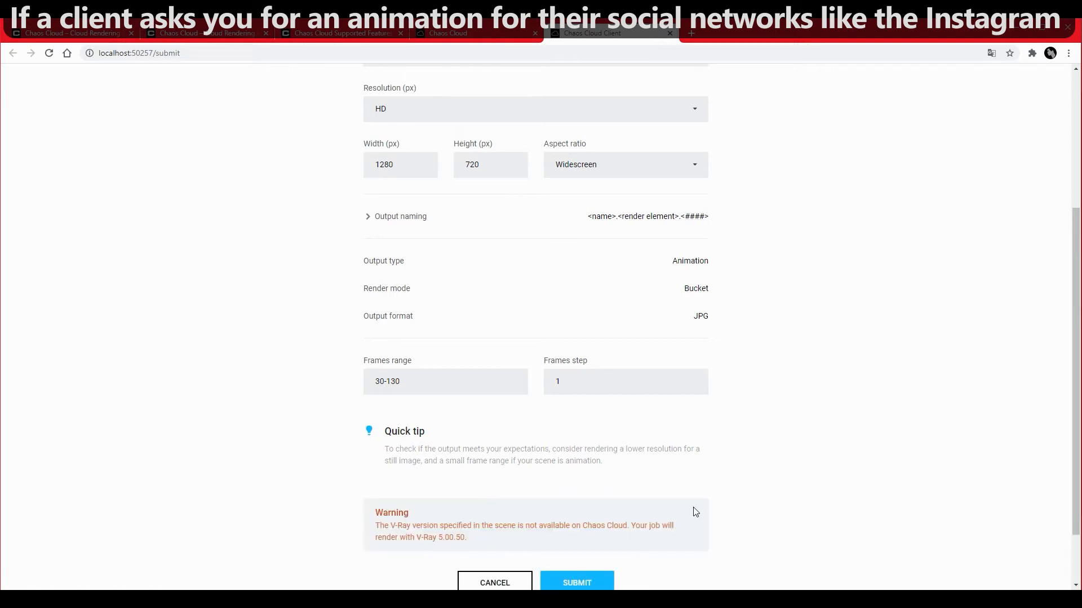
scroll(379, 458, down, 2)
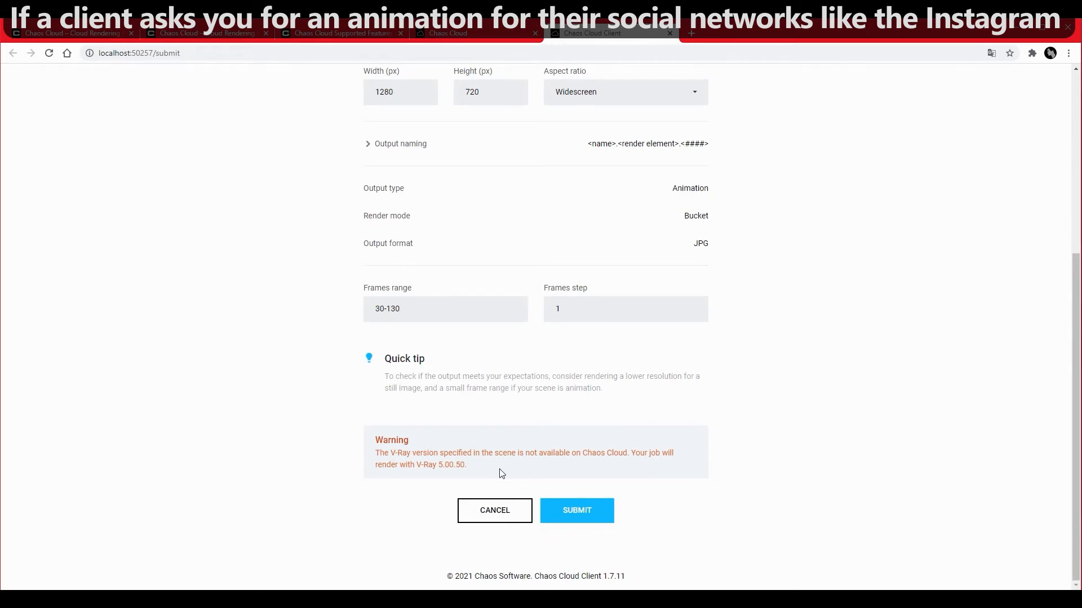
click(576, 510)
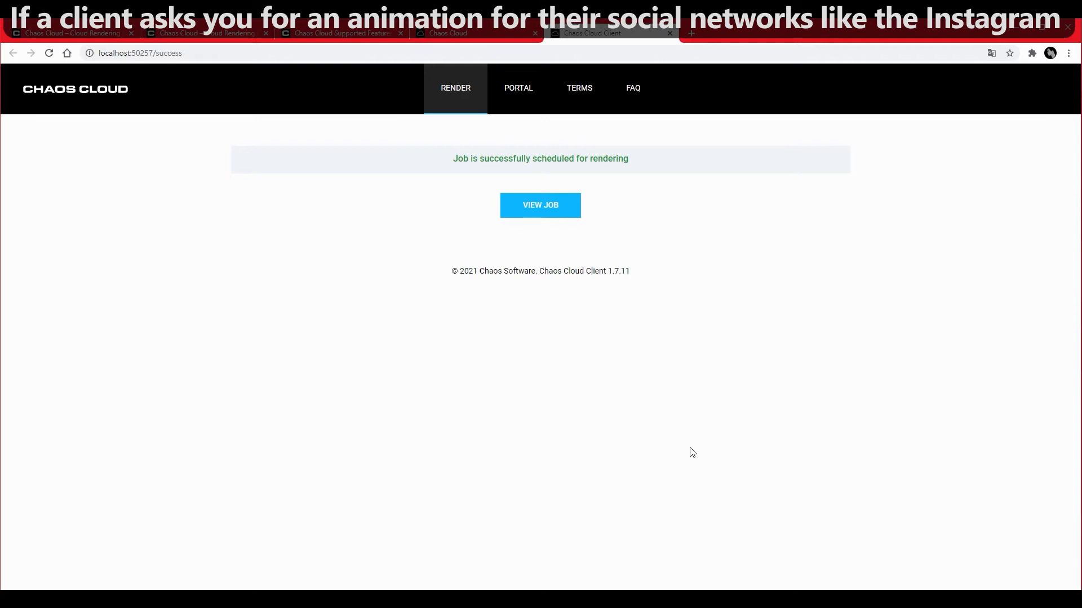
click(555, 213)
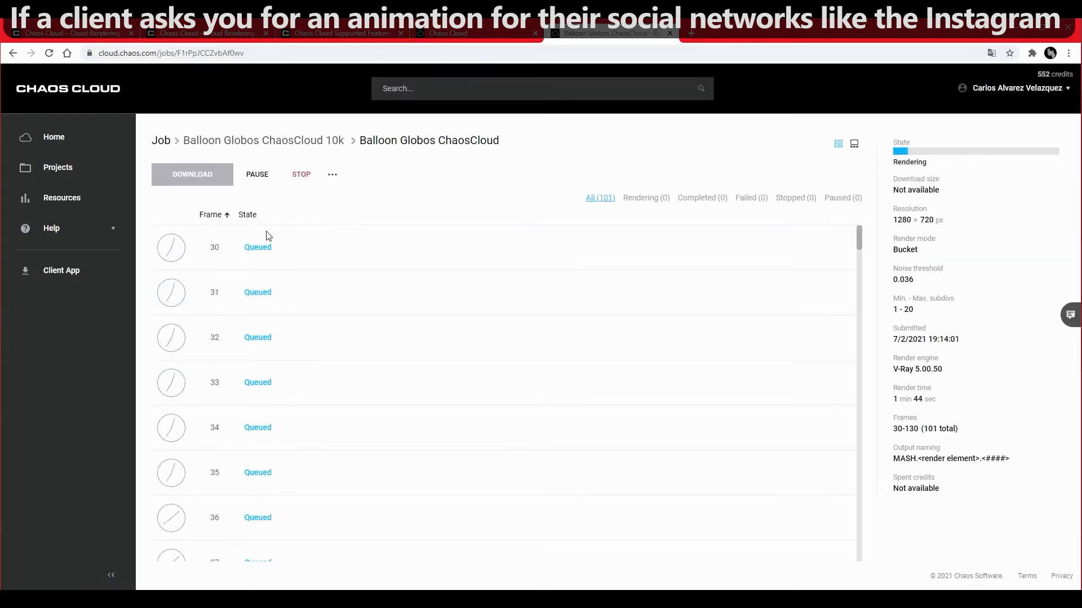
- Examine the rendering state and thumbnails of the frames across the Balloon Globos ChaosCloud job's frame list
scroll(437, 423, down, 13)
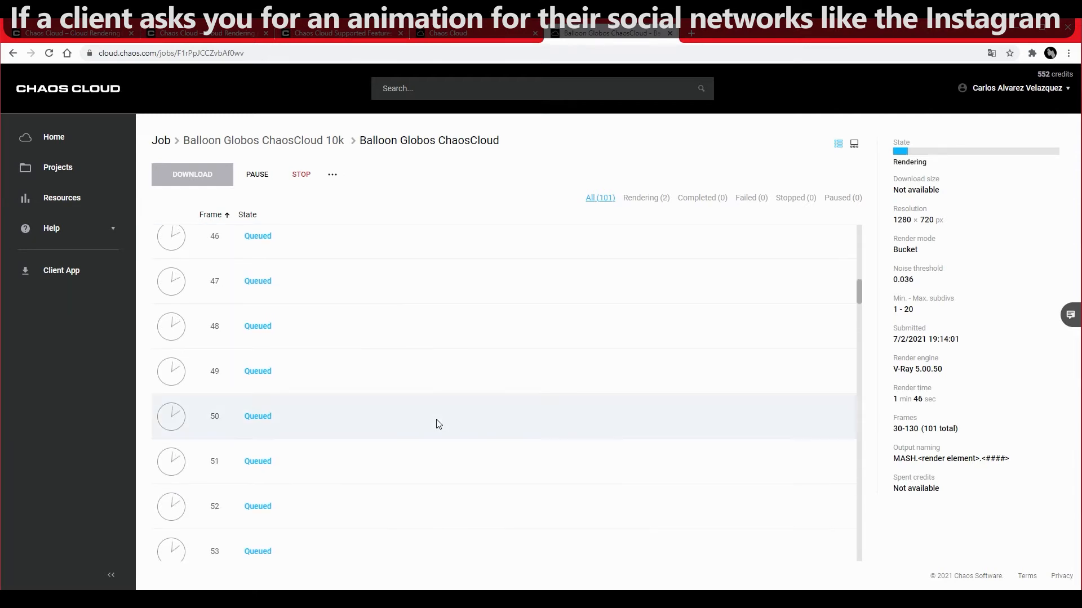
scroll(439, 423, up, 13)
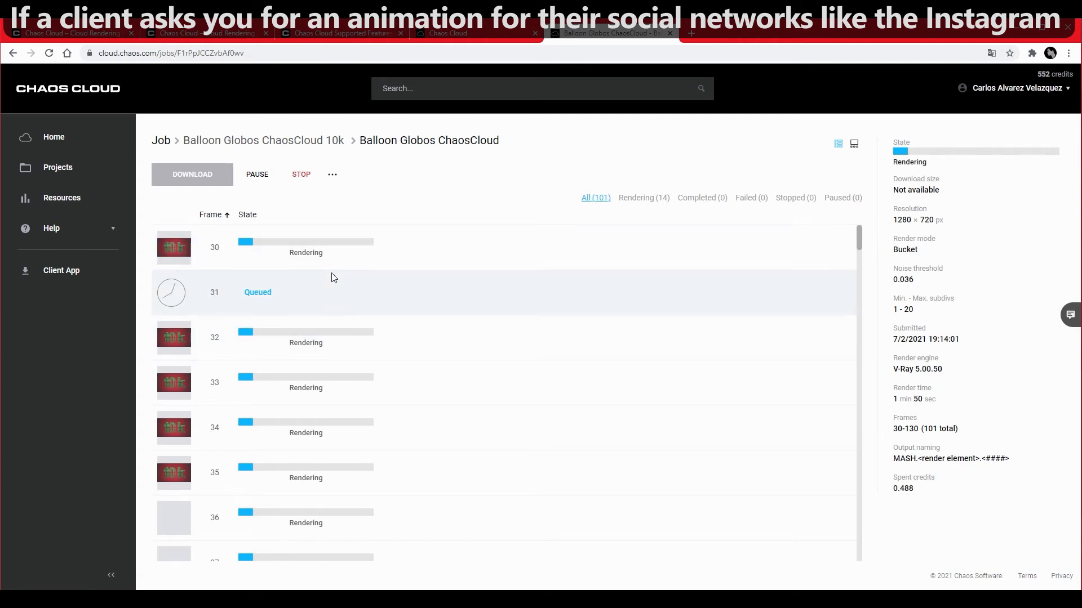
scroll(394, 290, down, 8)
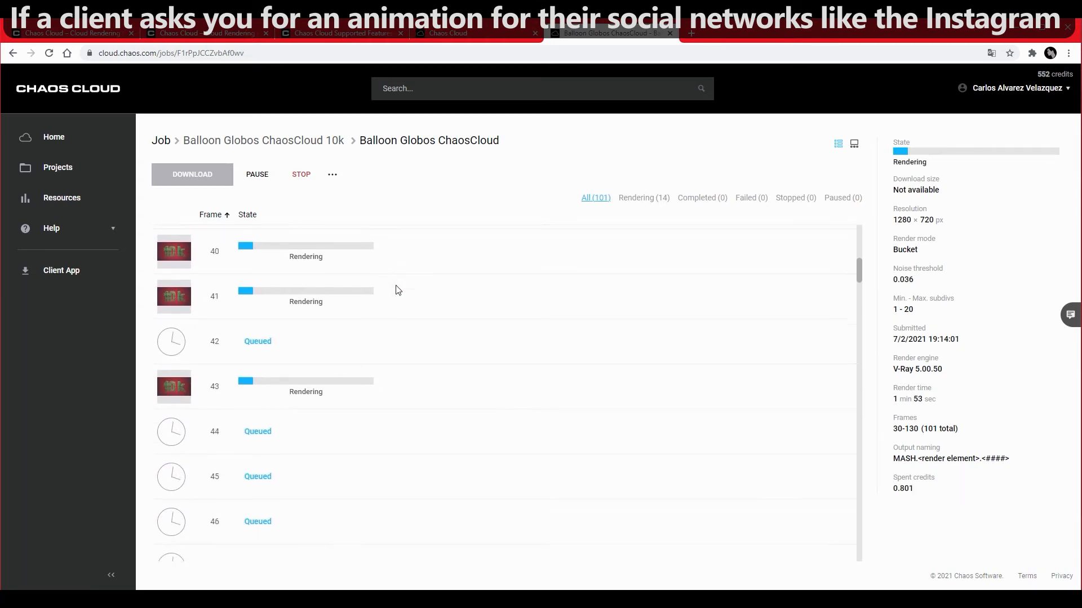
scroll(398, 290, down, 16)
scroll(399, 290, down, 18)
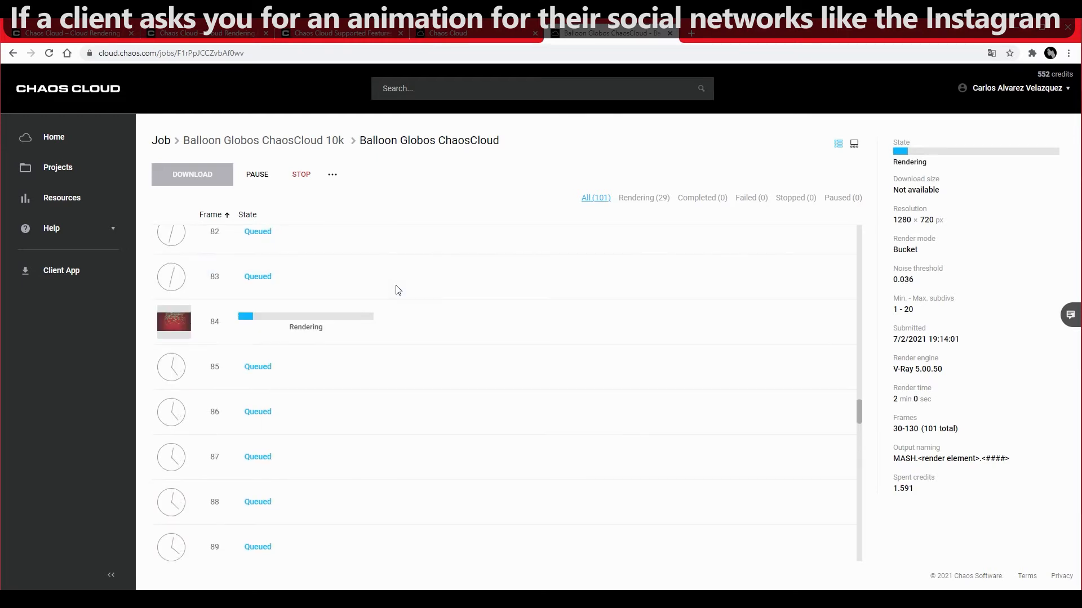
scroll(399, 290, down, 14)
scroll(398, 290, up, 20)
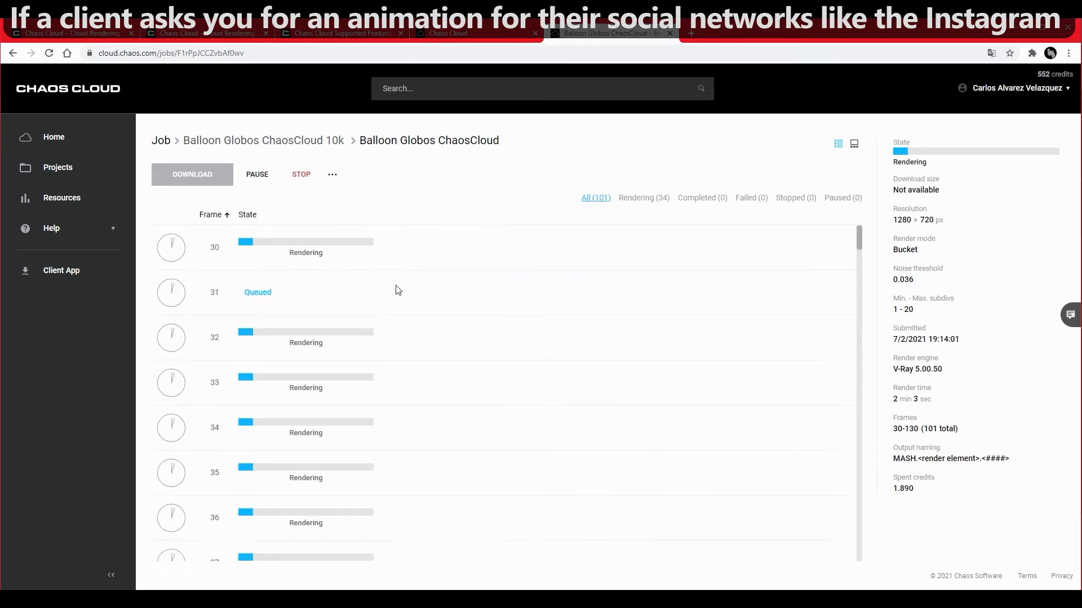
scroll(399, 290, down, 8)
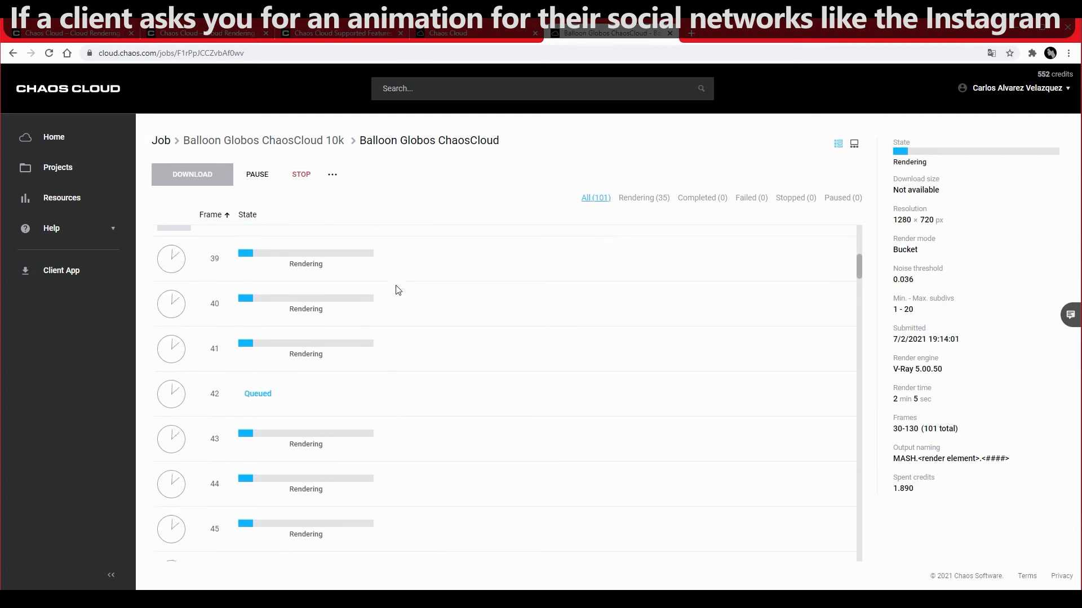
scroll(399, 289, down, 20)
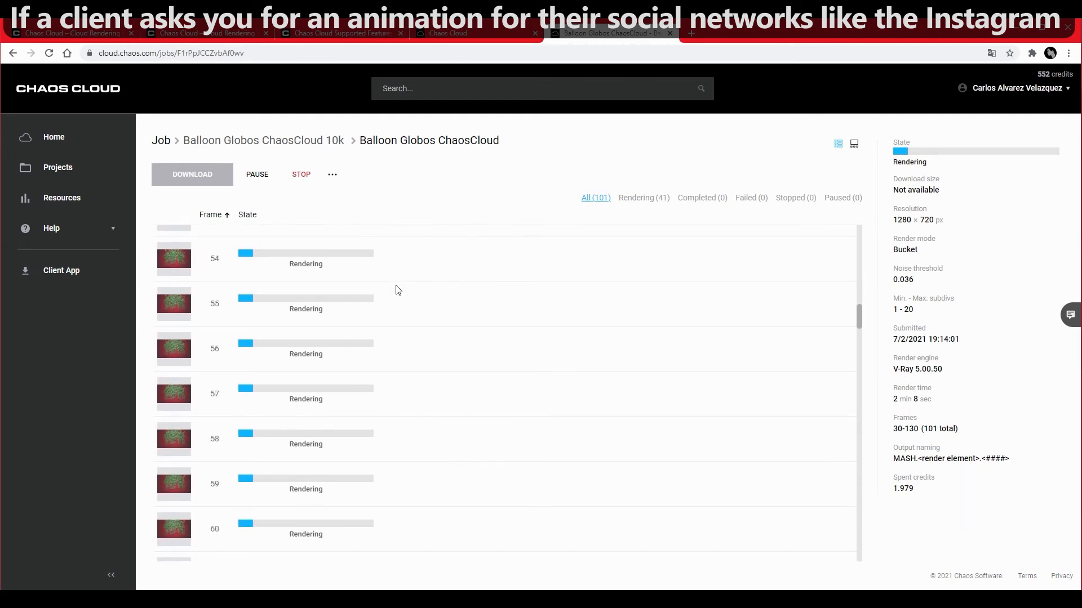
- Switch to the V-Ray Frame Buffer and start a local render of the scene
key(alt+Tab)
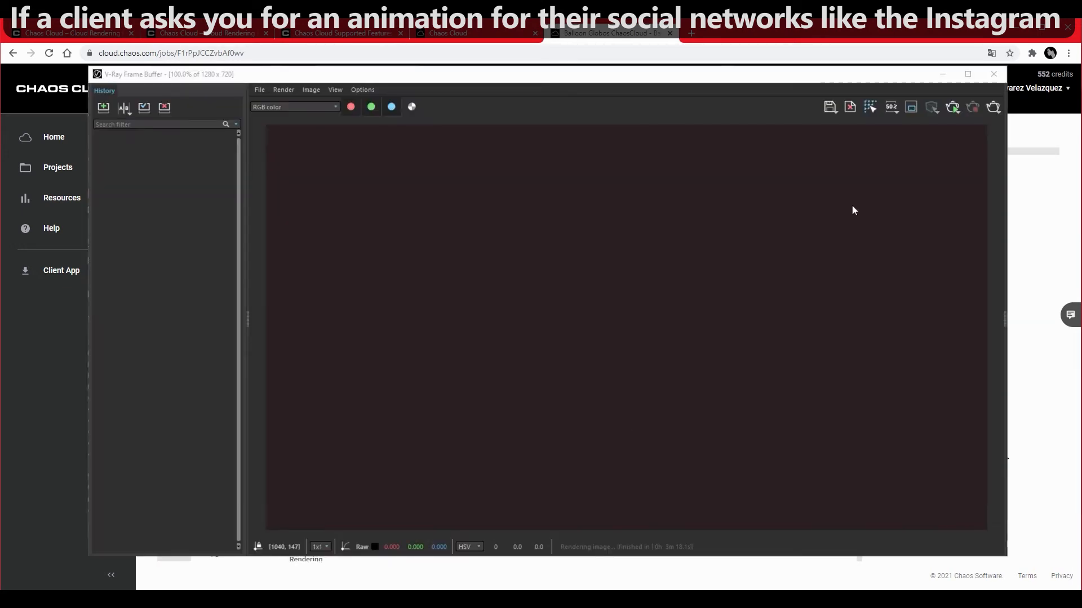
click(995, 109)
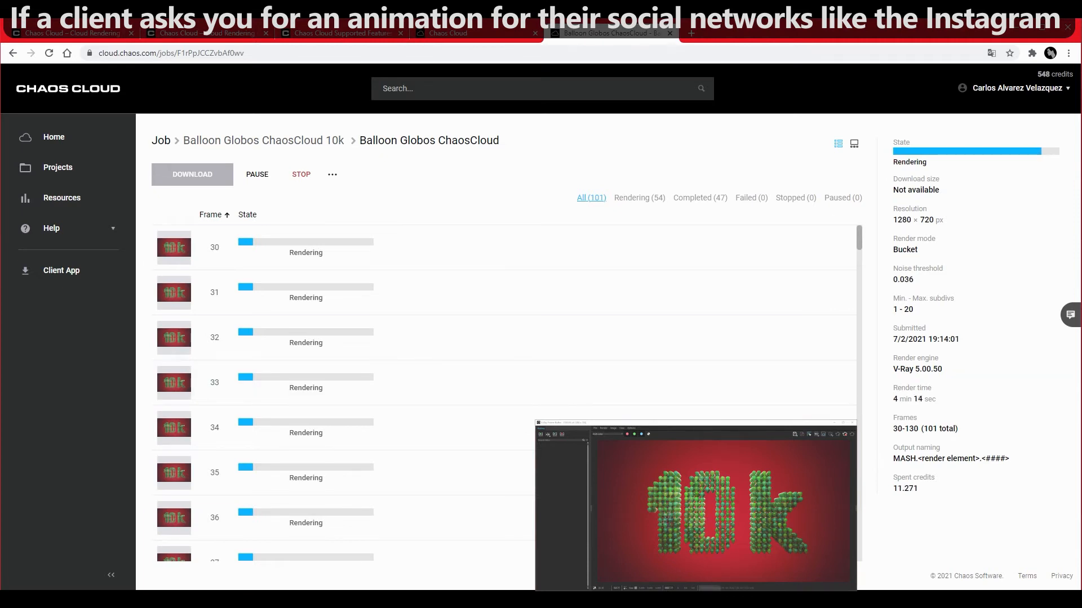
- Check the progress of the cloud job's frames and look over the completed ones
scroll(726, 385, down, 17)
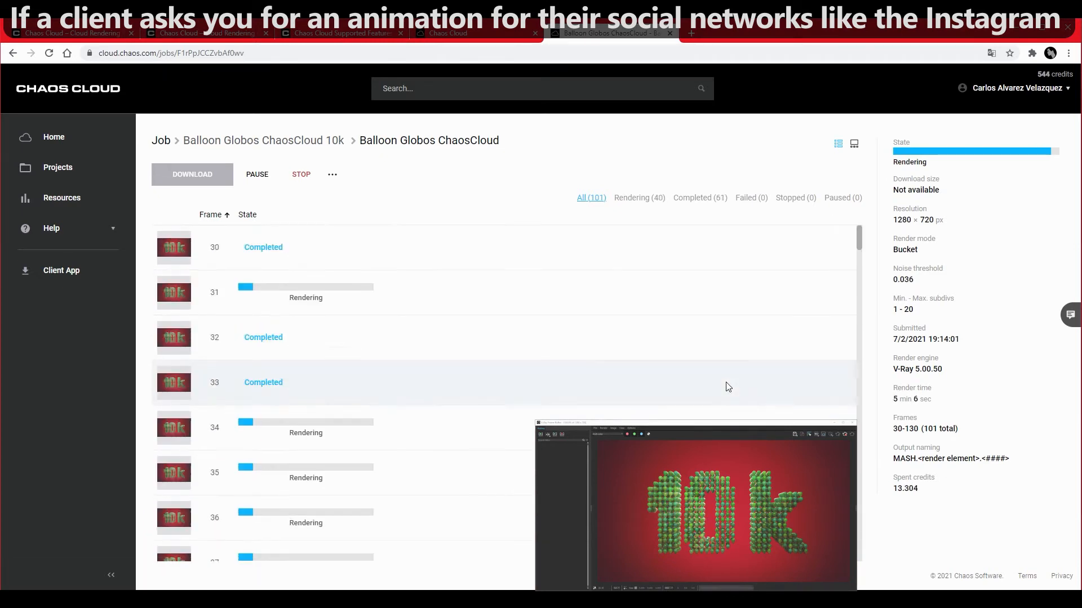
scroll(498, 364, up, 10)
click(383, 390)
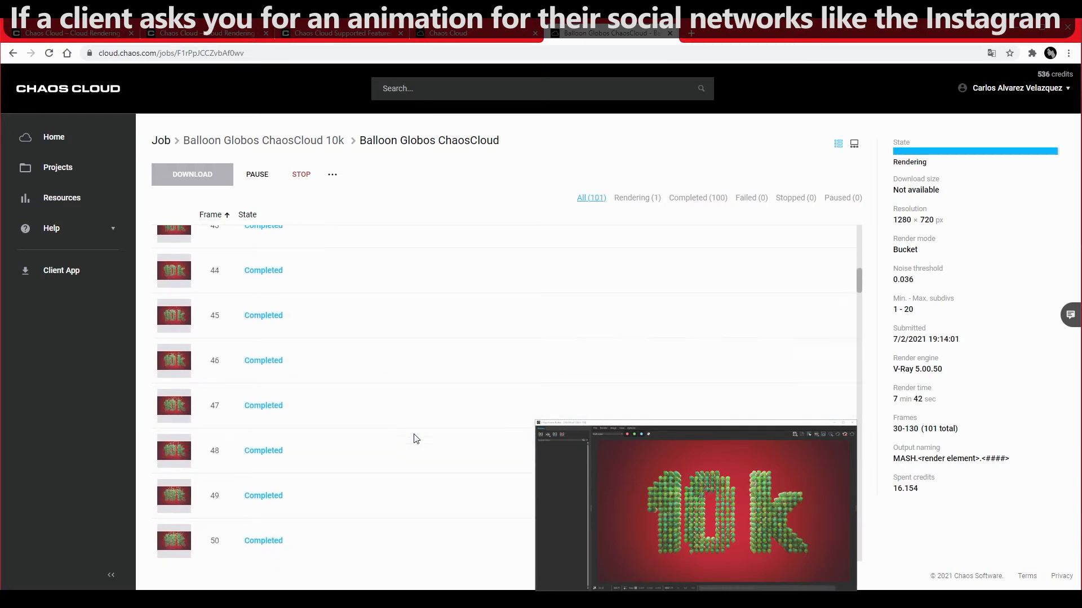
click(414, 439)
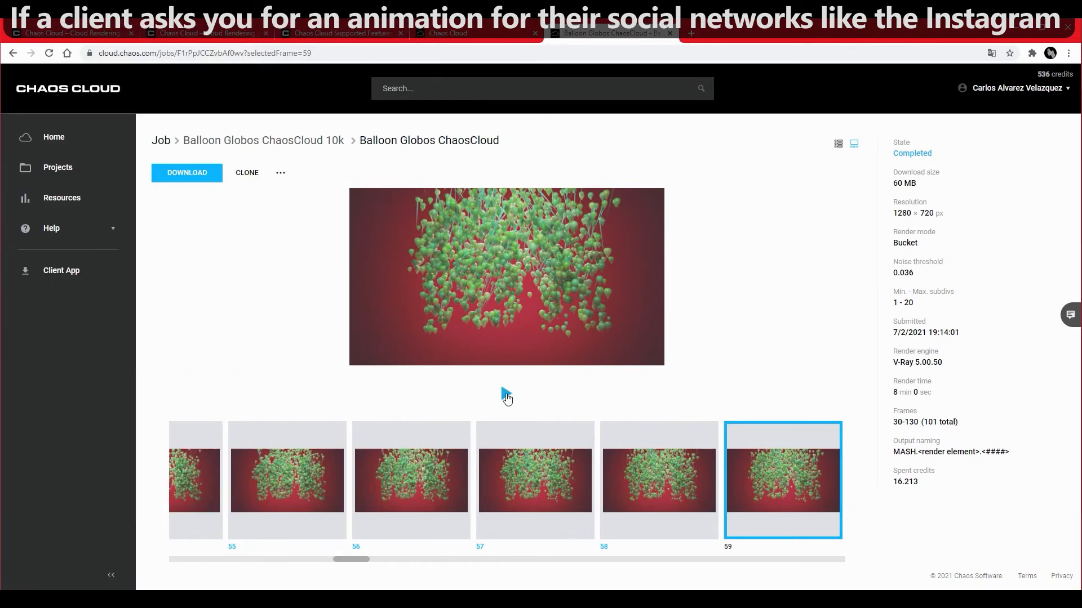
- Play the rendered animation in the job's preview with the playback rate set to 20 fps, and pause it
click(506, 397)
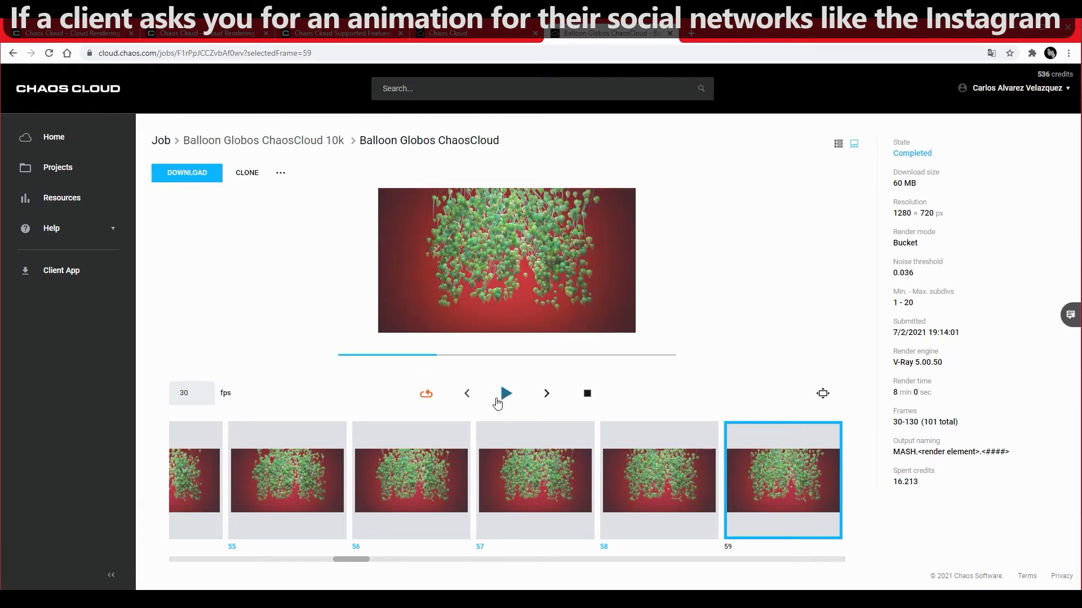
click(498, 401)
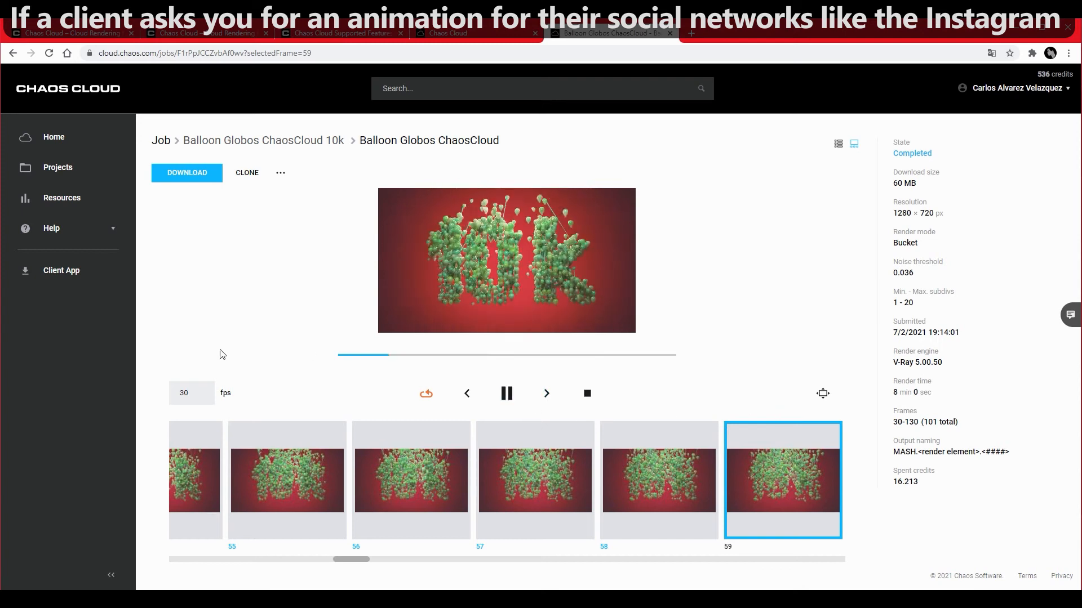
double_click(185, 393)
text(20)
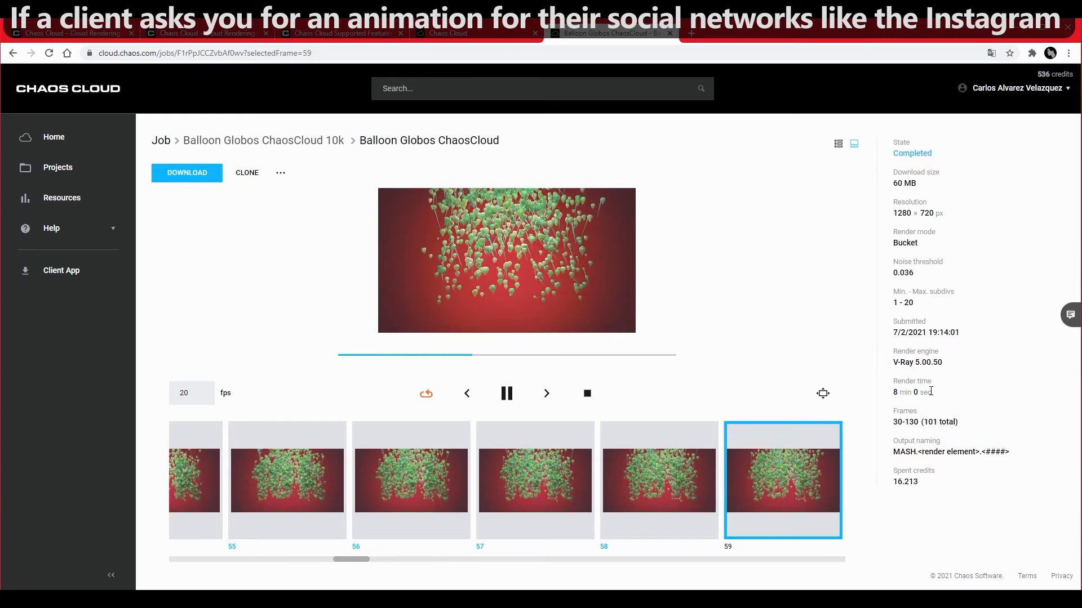
click(507, 393)
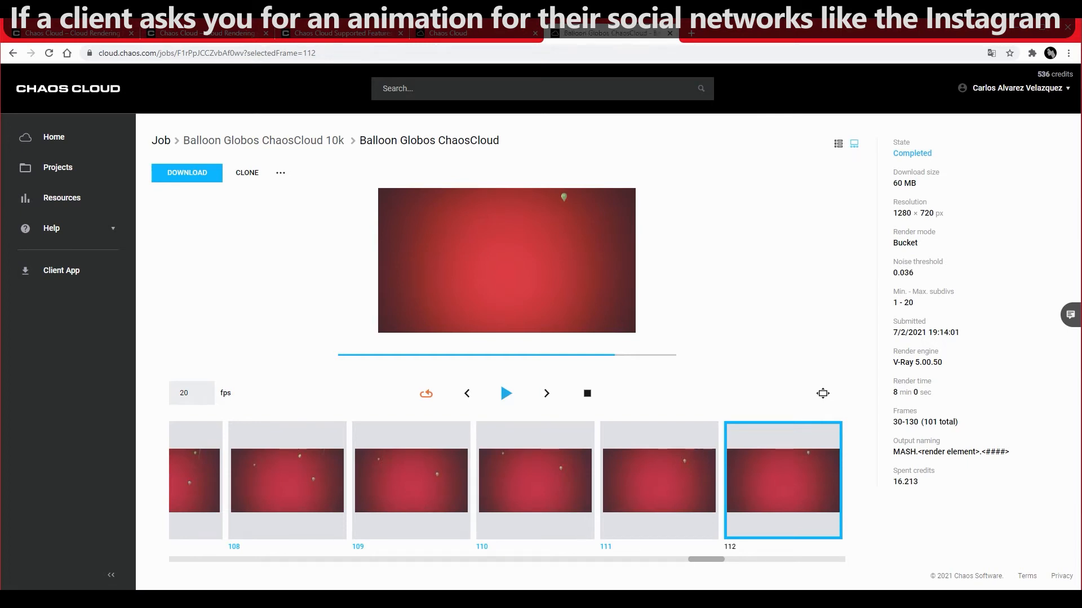
- Switch to the ChaosCloud Cost.xlsx workbook in Excel and set Credit Used in H11 to 16,213
key(alt+Tab)
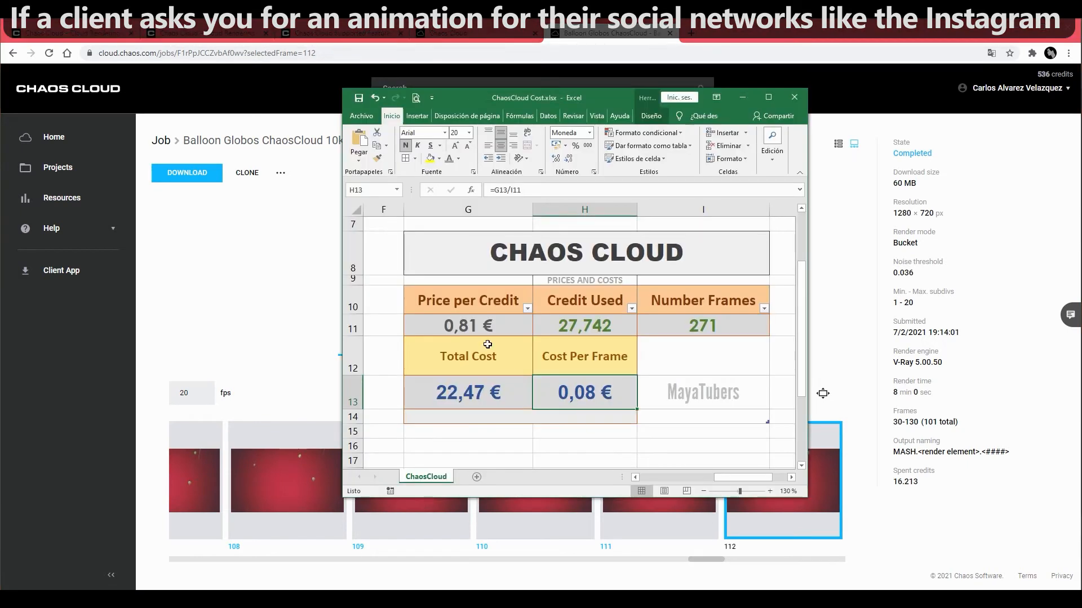
click(573, 331)
double_click(593, 327)
key(BackSpace)
key(BackSpace)
key(BackSpace)
key(BackSpace)
key(BackSpace)
key(BackSpace)
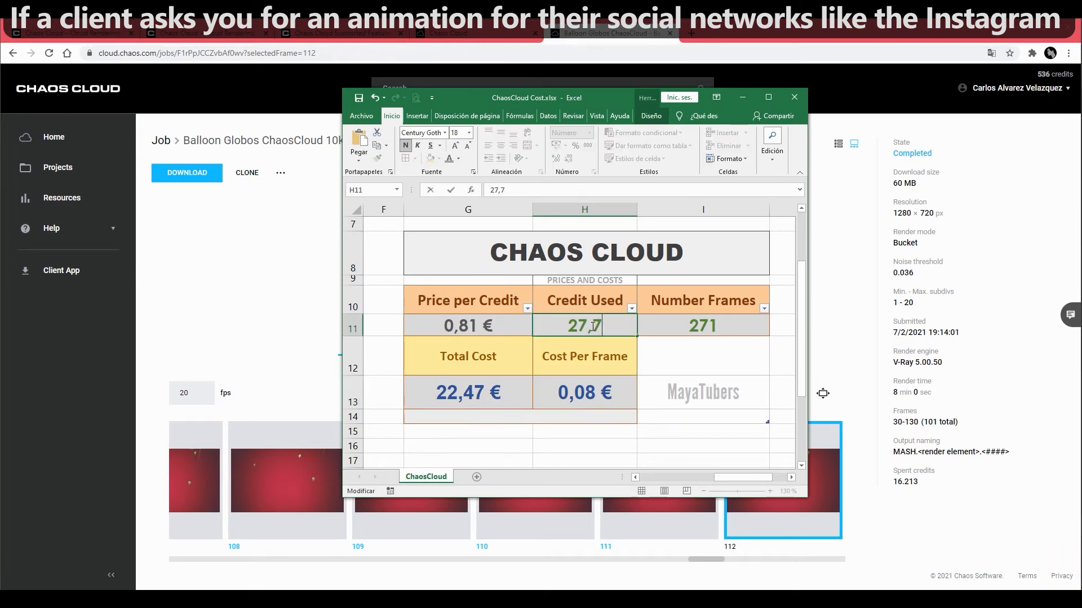
text(16,213)
key(Return)
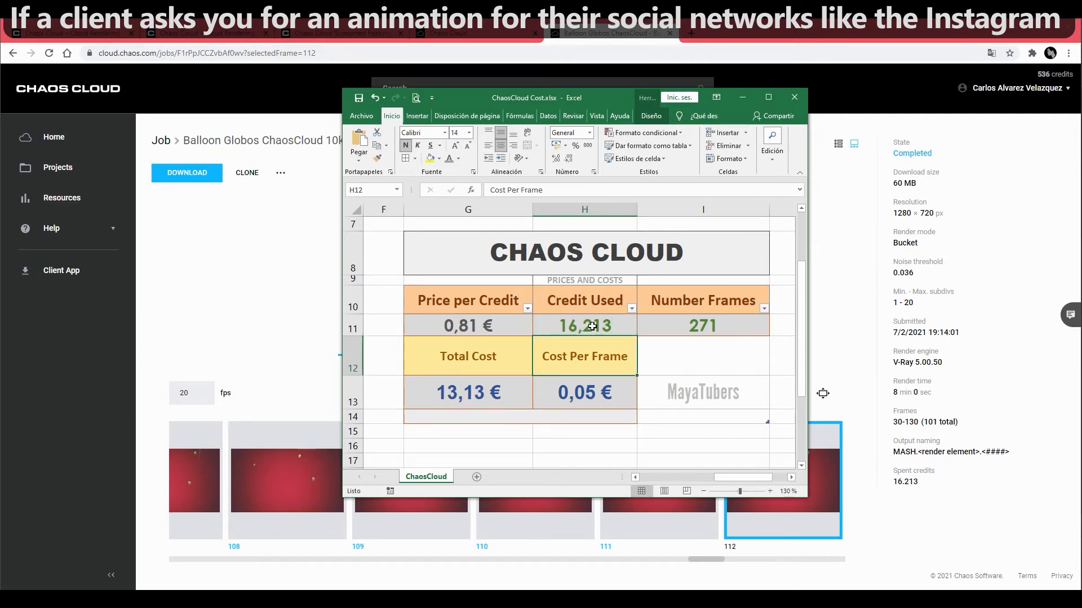
- Set Number Frames in cell I11 to 101
click(698, 327)
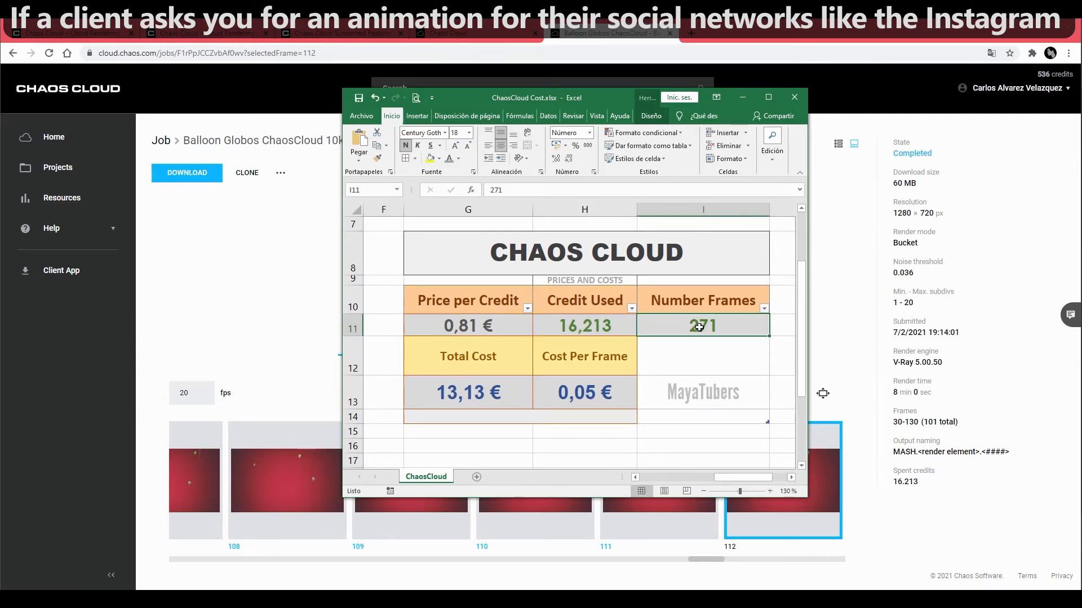
text(2)
key(BackSpace)
text(101)
key(Return)
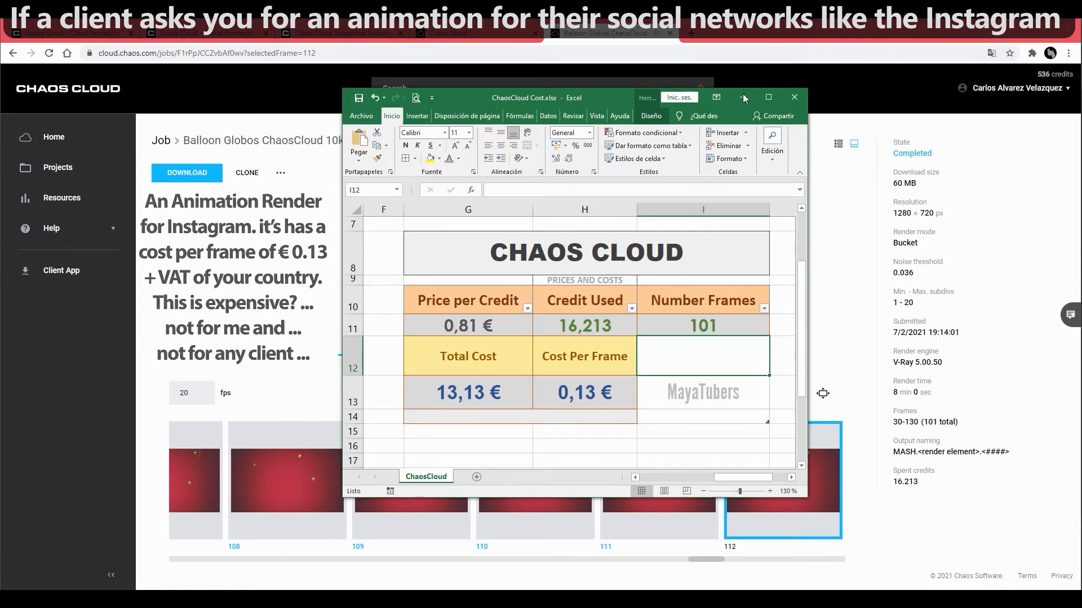
- Review the additional actions of the Balloon Globos ChaosCloud job in the browser and download its rendered output
click(285, 177)
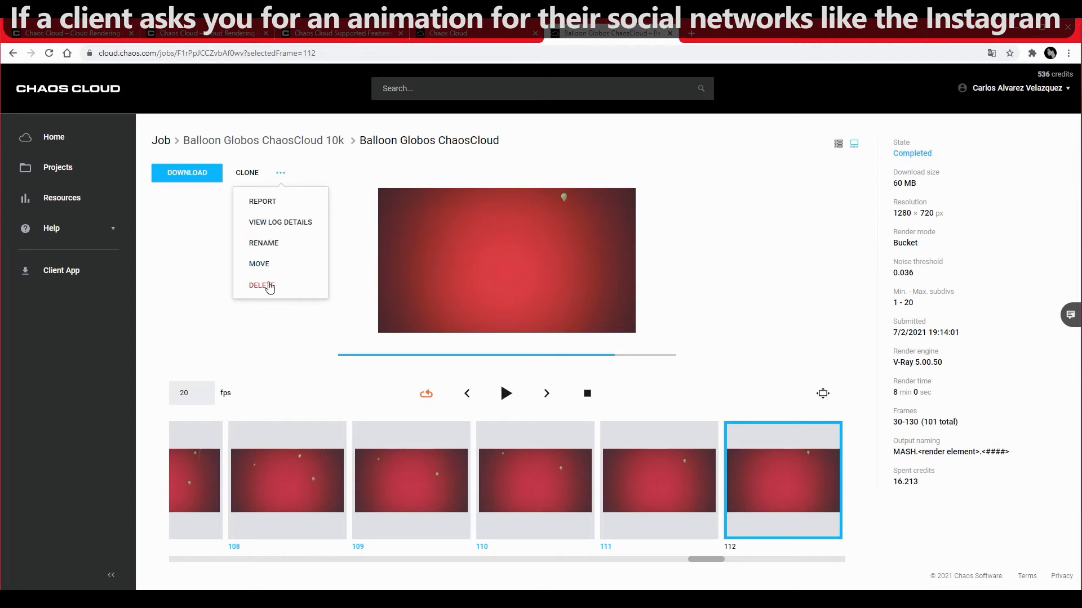
click(204, 240)
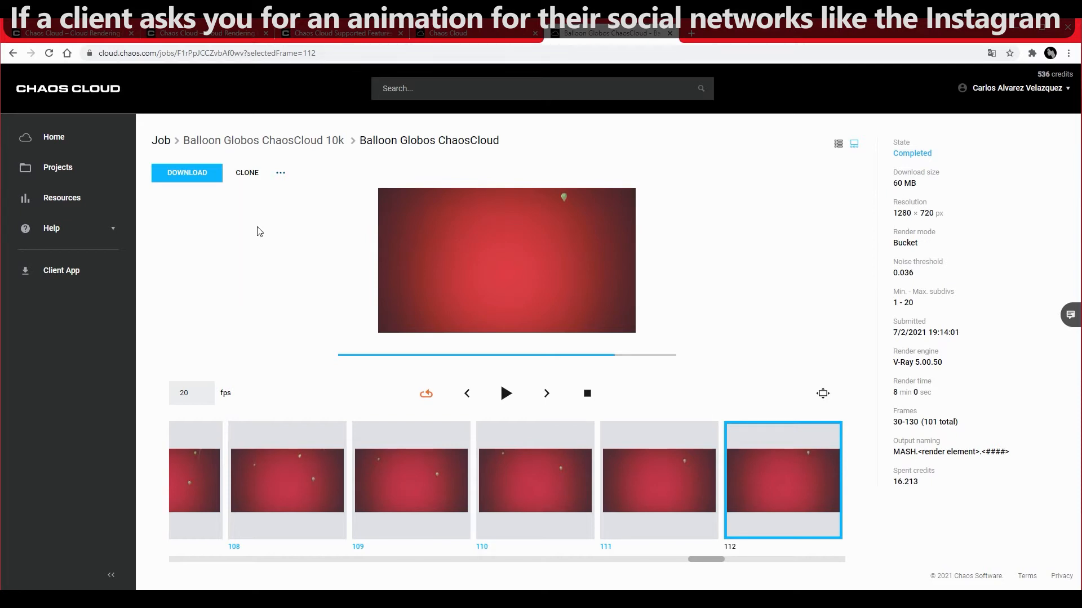
click(202, 174)
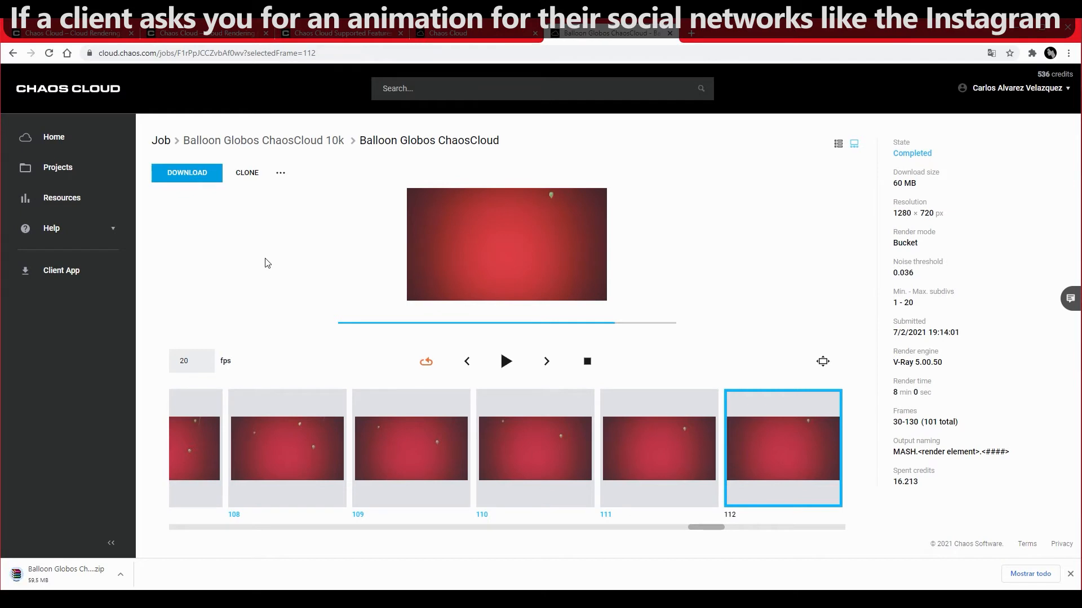
- Browse the images in the downloaded Balloon Globos ChaosCloud.zip, view MASH.0061.jpg, and close the image and the archive
scroll(288, 261, down, 2)
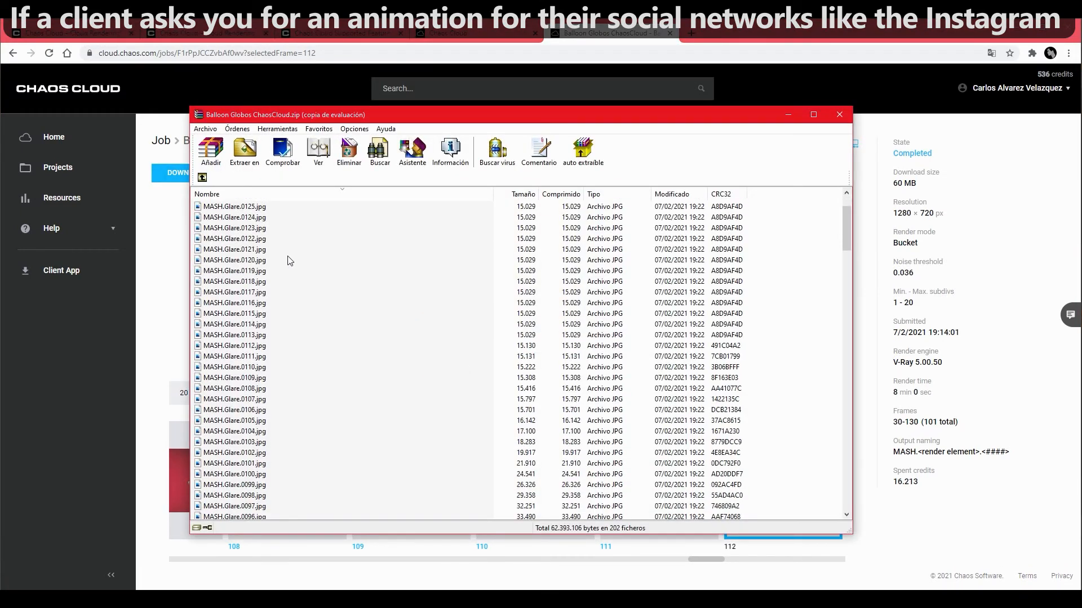
click(580, 332)
scroll(511, 321, down, 10)
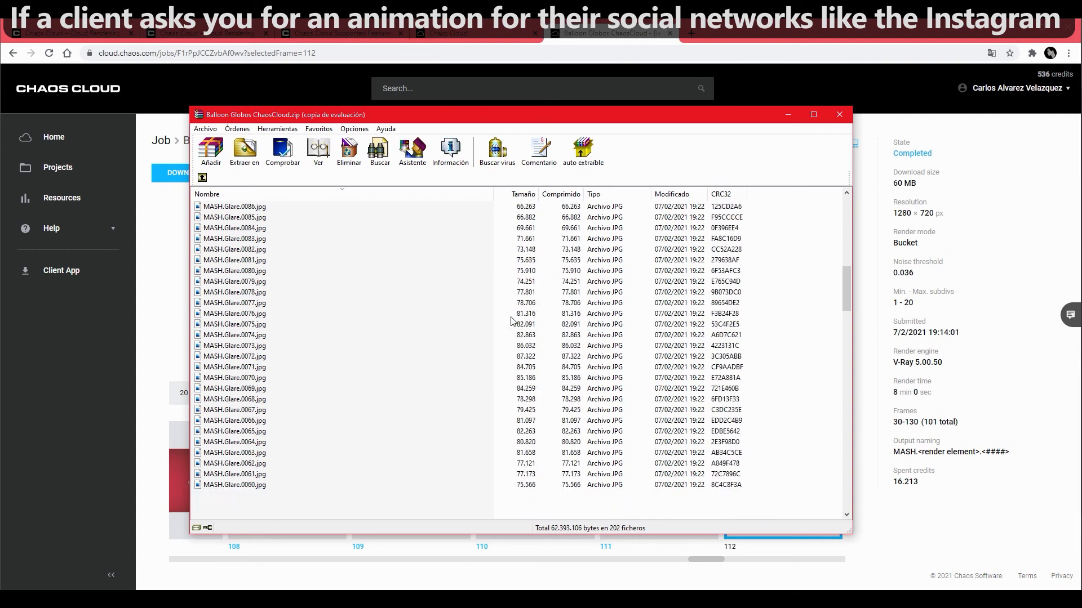
scroll(511, 321, down, 20)
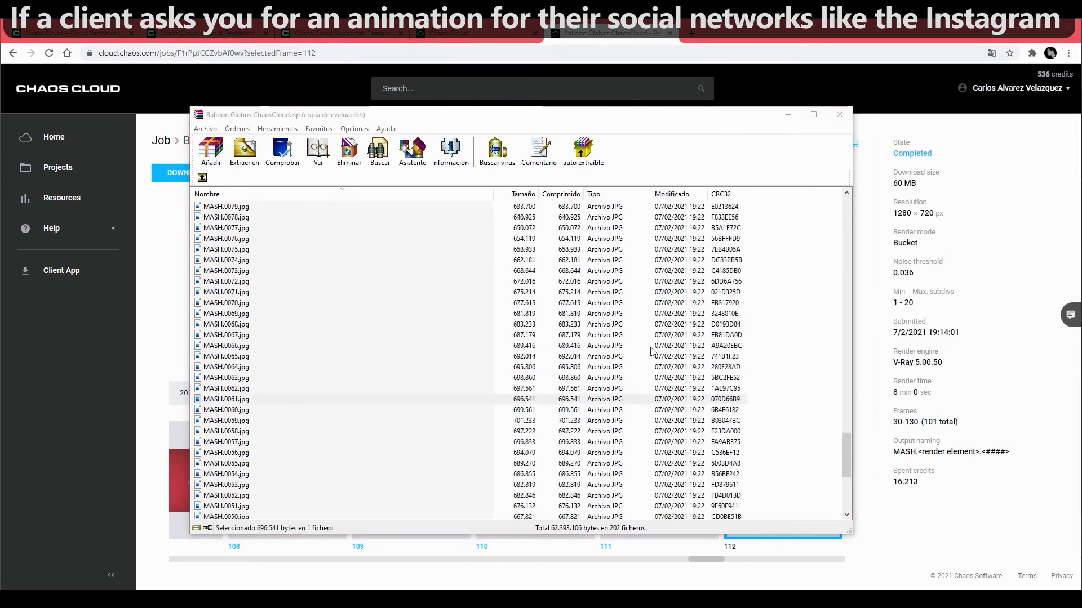
double_click(239, 401)
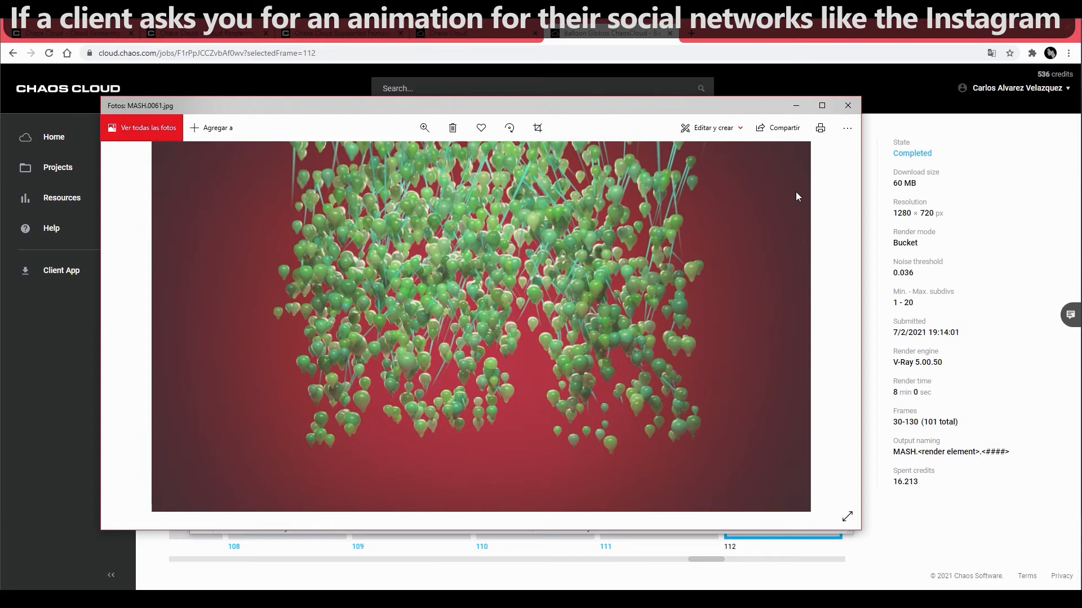
click(846, 109)
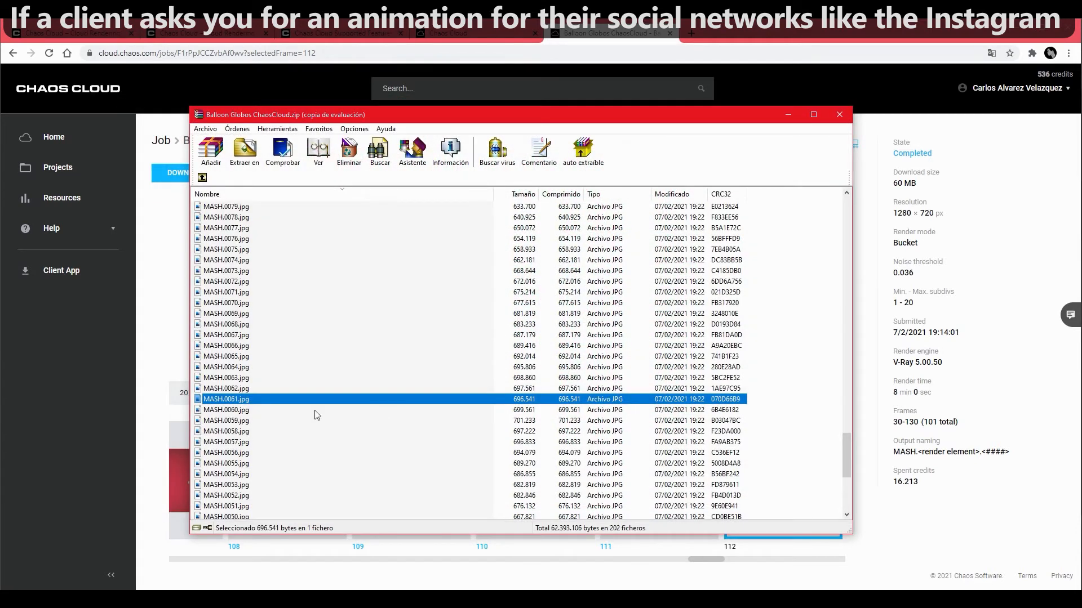
click(845, 119)
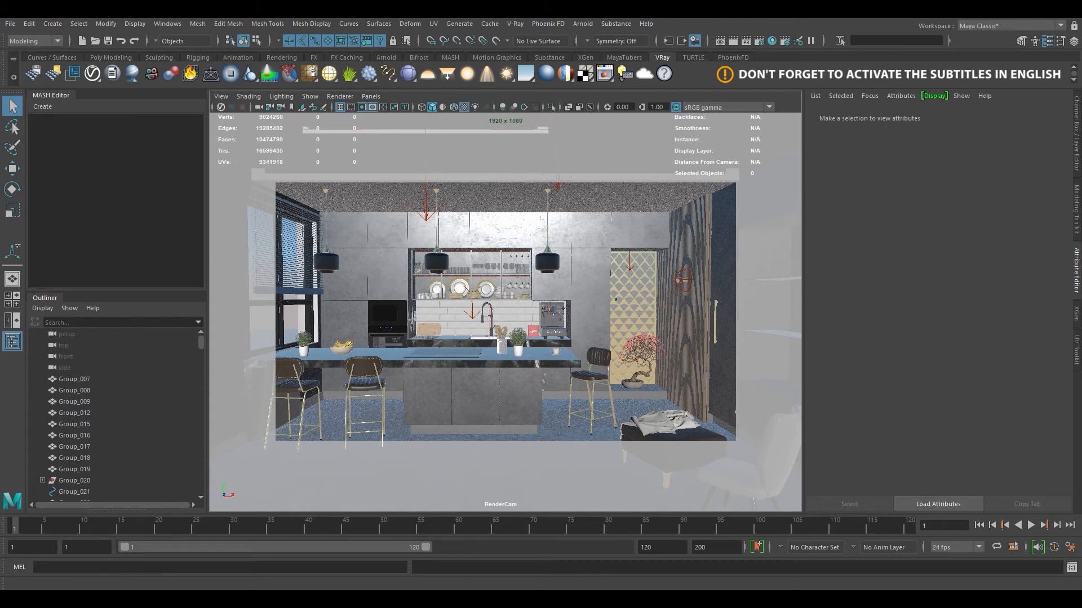
- Switch to the browser, open issue #29 from the Renderout magazine's issues page and start its download
mouse_move(124, 598)
click(183, 555)
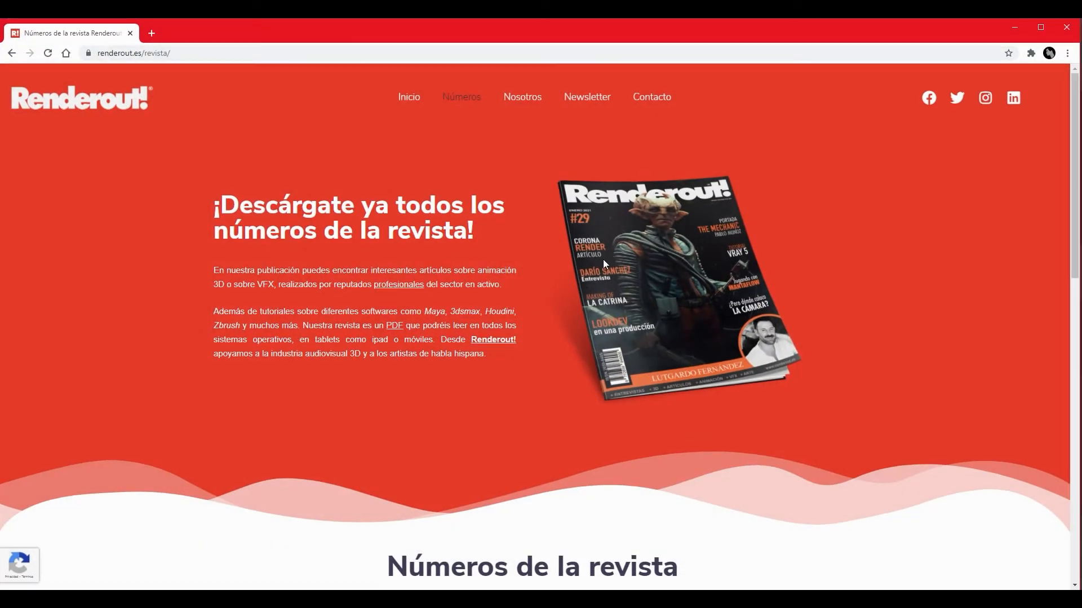
scroll(574, 288, down, 6)
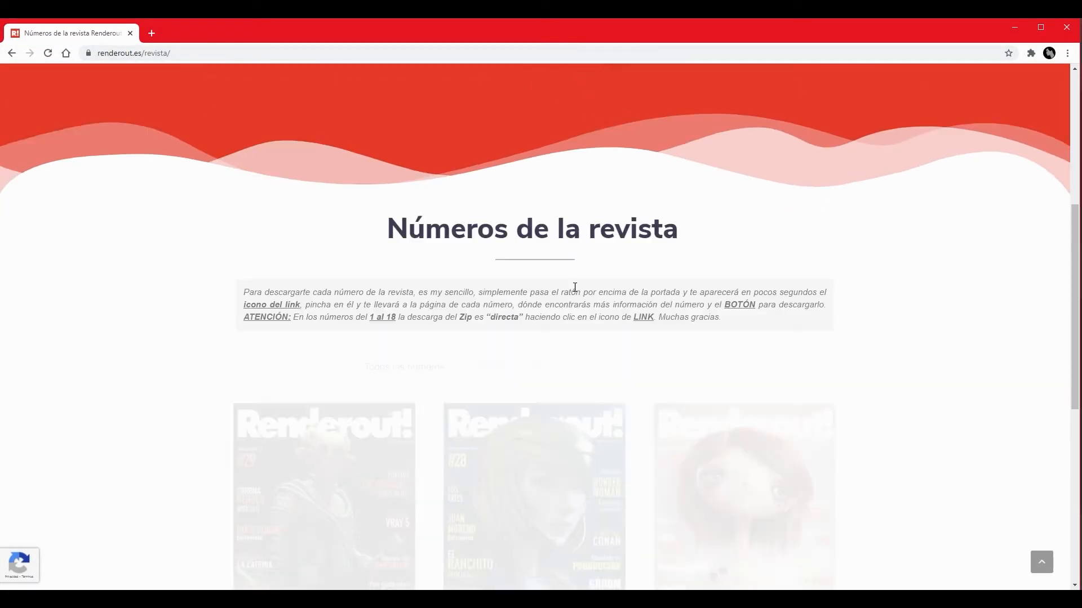
scroll(575, 288, down, 2)
mouse_move(318, 412)
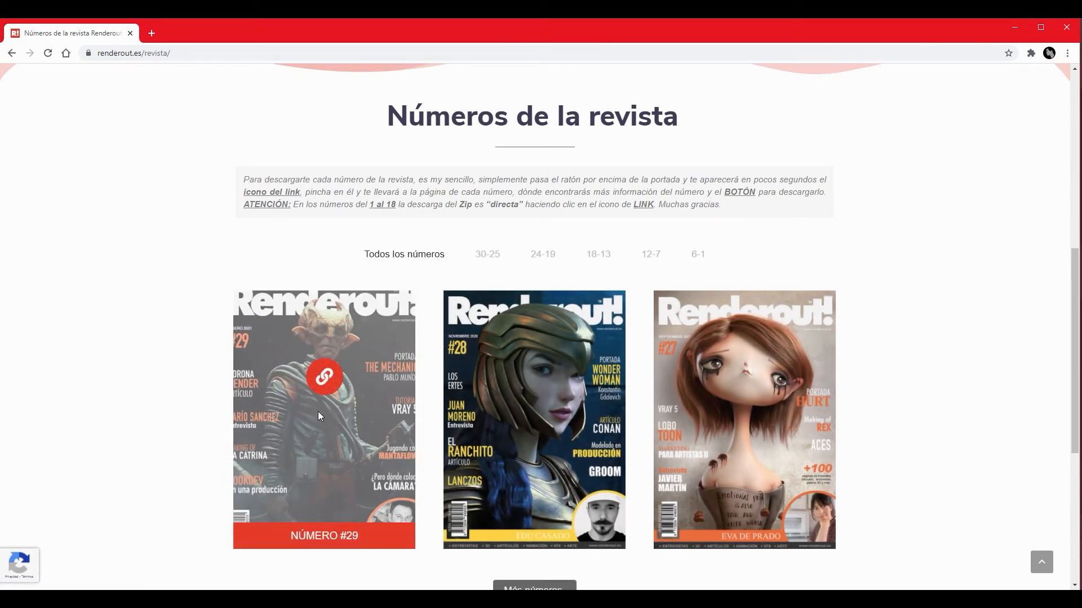
click(324, 376)
scroll(533, 272, down, 4)
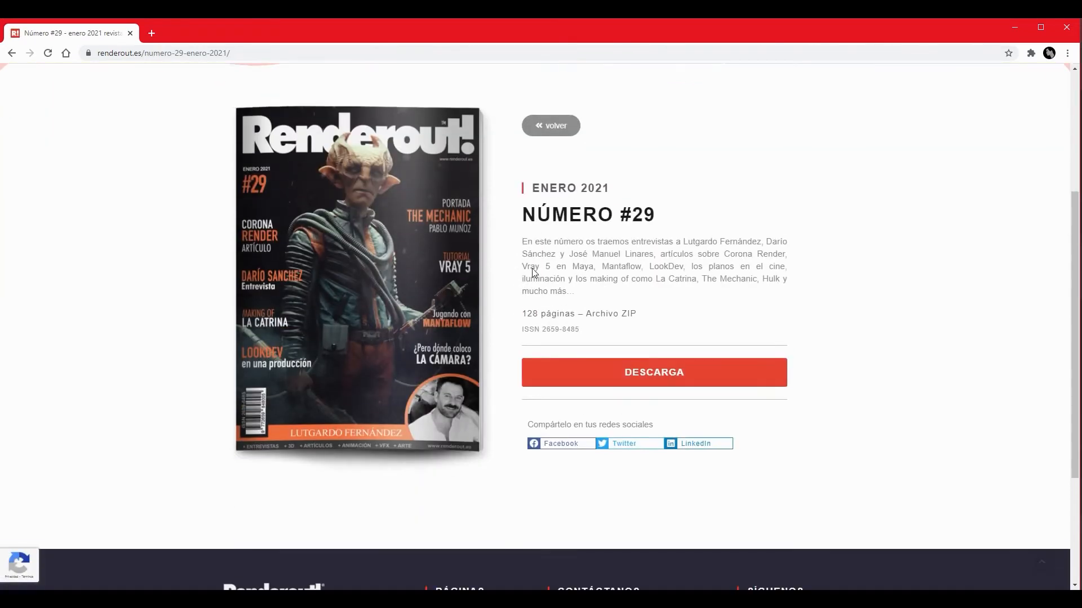
click(605, 373)
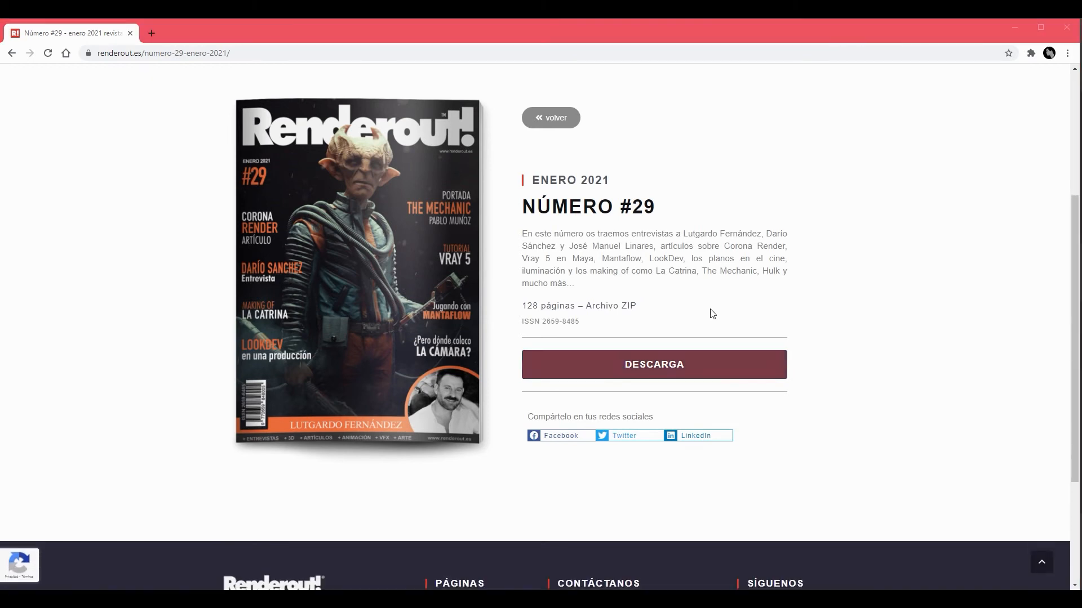
- Open 29_Renderout_enero_2021.pdf from the downloaded archive and look through its opening pages
click(578, 328)
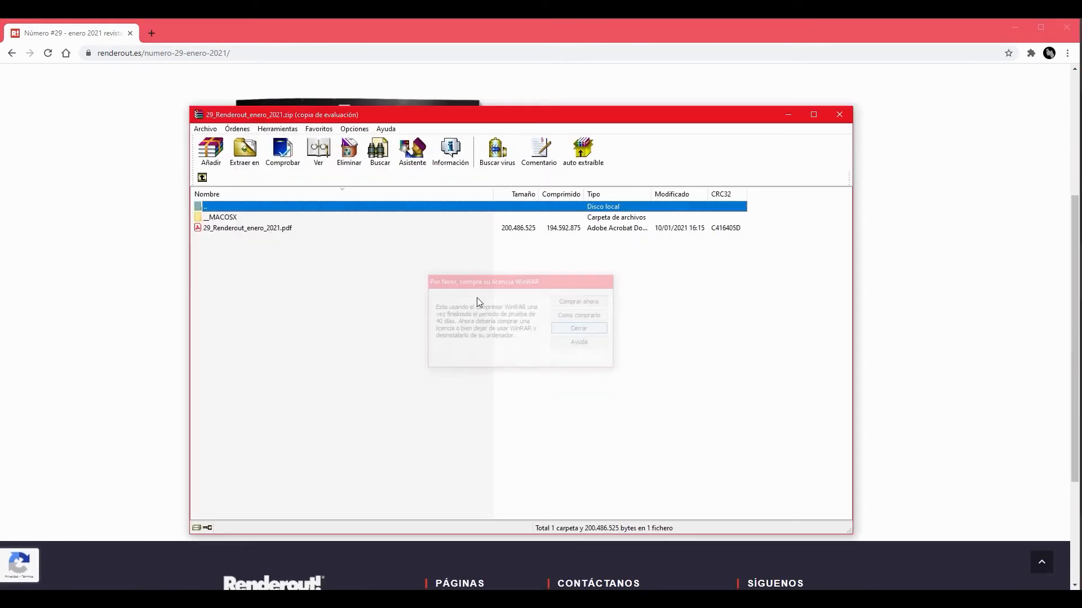
double_click(262, 228)
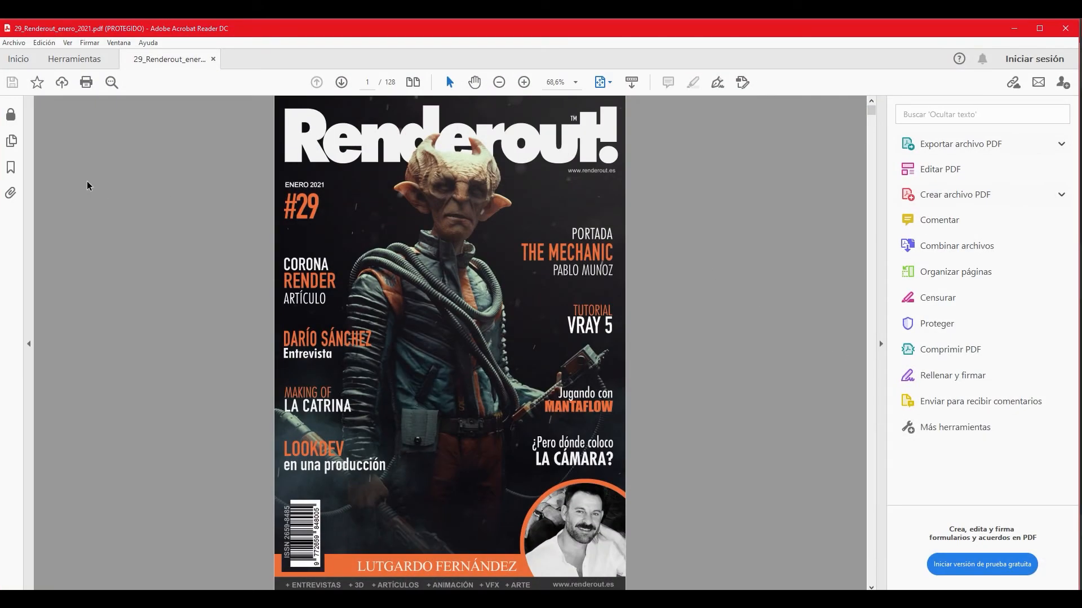
scroll(84, 228, down, 1)
scroll(84, 228, down, 3)
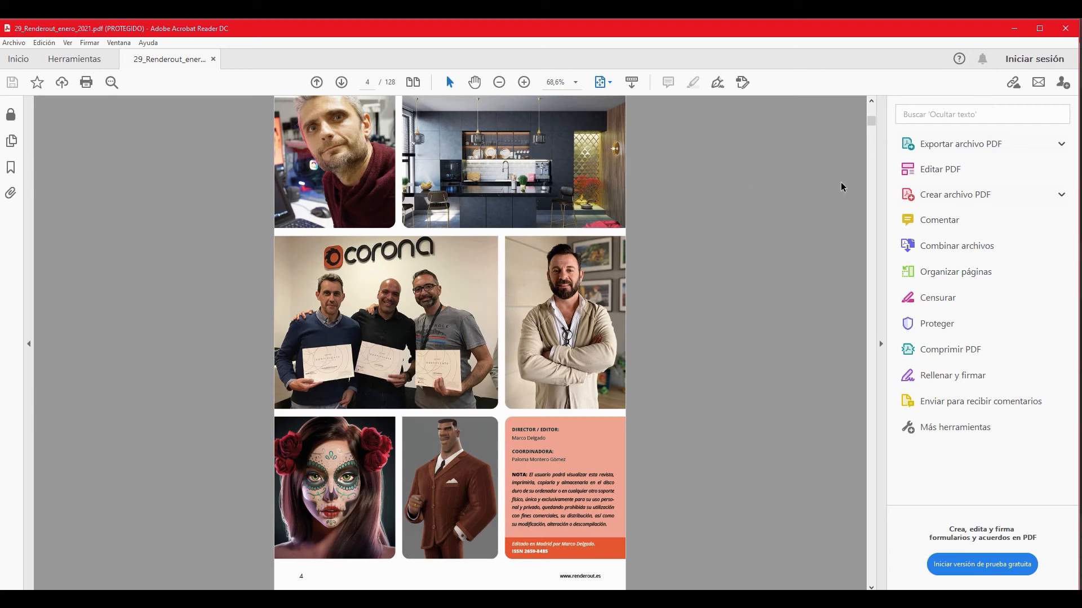
click(871, 101)
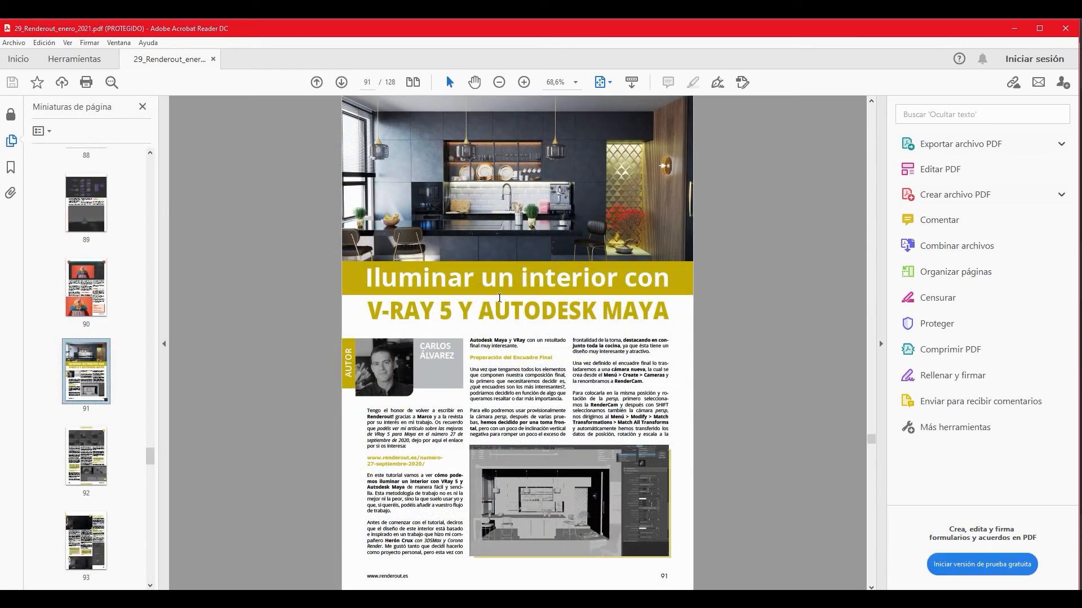
- Examine the magazine's article on lighting an interior with V-Ray 5 and Autodesk Maya, from page 91 onward
scroll(499, 297, down, 3)
scroll(499, 297, down, 3)
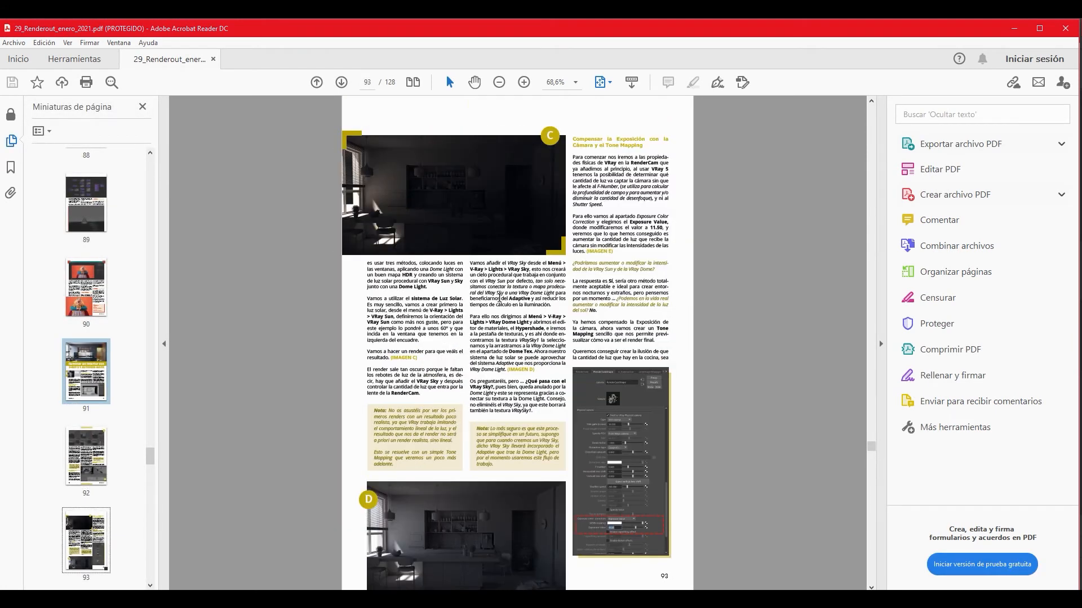
scroll(499, 298, down, 3)
scroll(499, 297, down, 3)
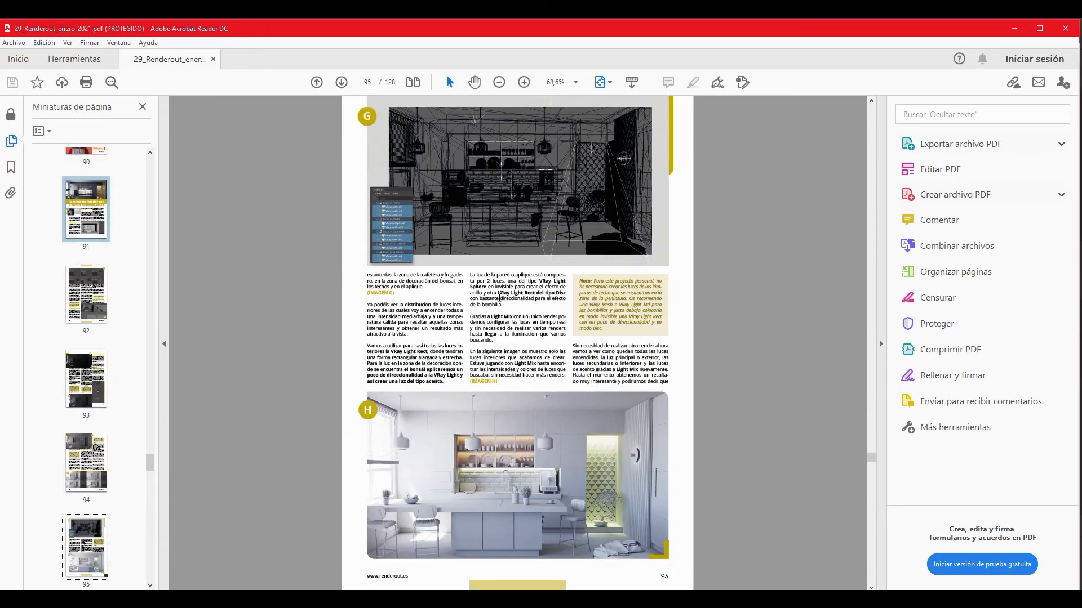
scroll(499, 298, down, 3)
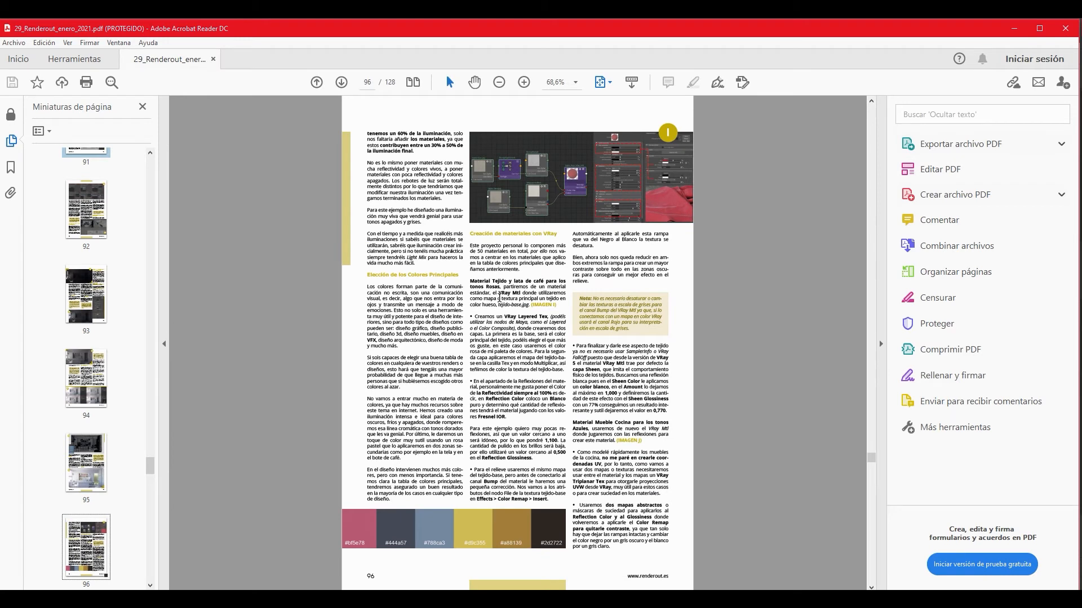
scroll(538, 407, down, 3)
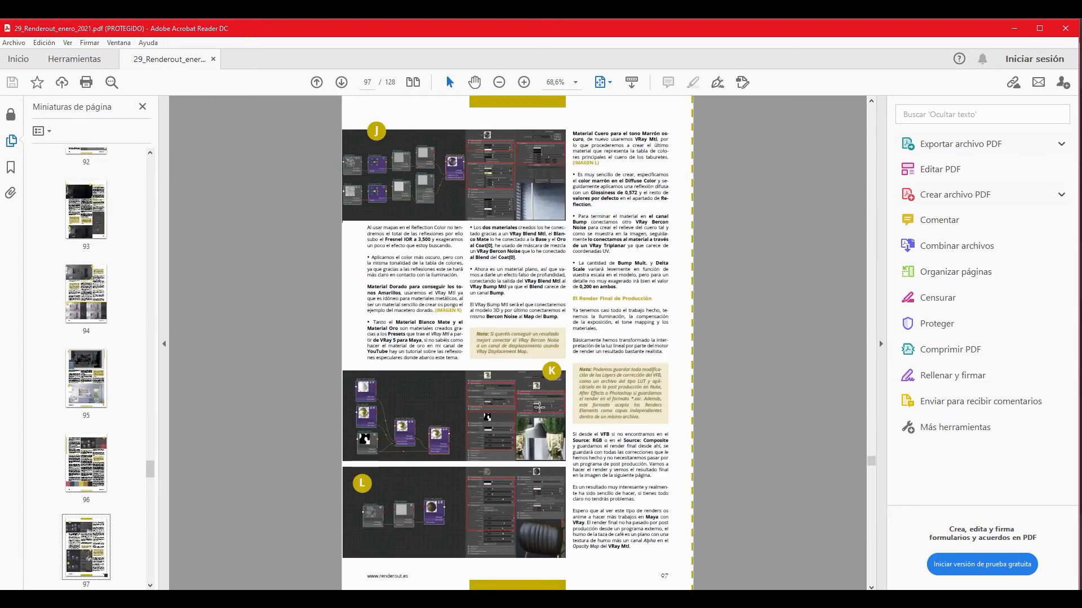
scroll(537, 383, down, 3)
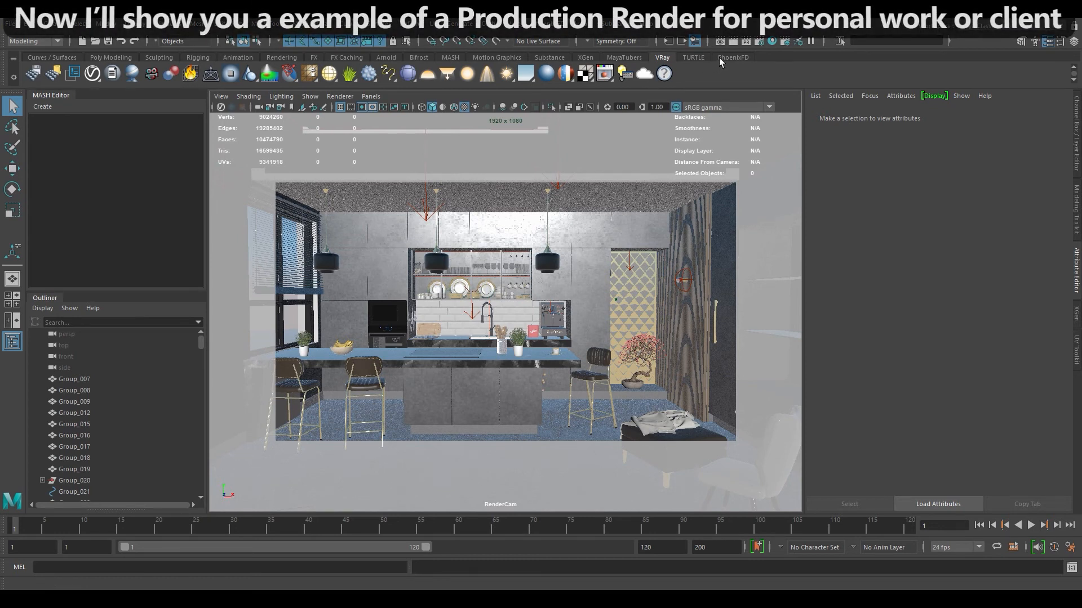
- In the Maya kitchen scene, set the render output's image format to exr and check the animation settings
click(758, 42)
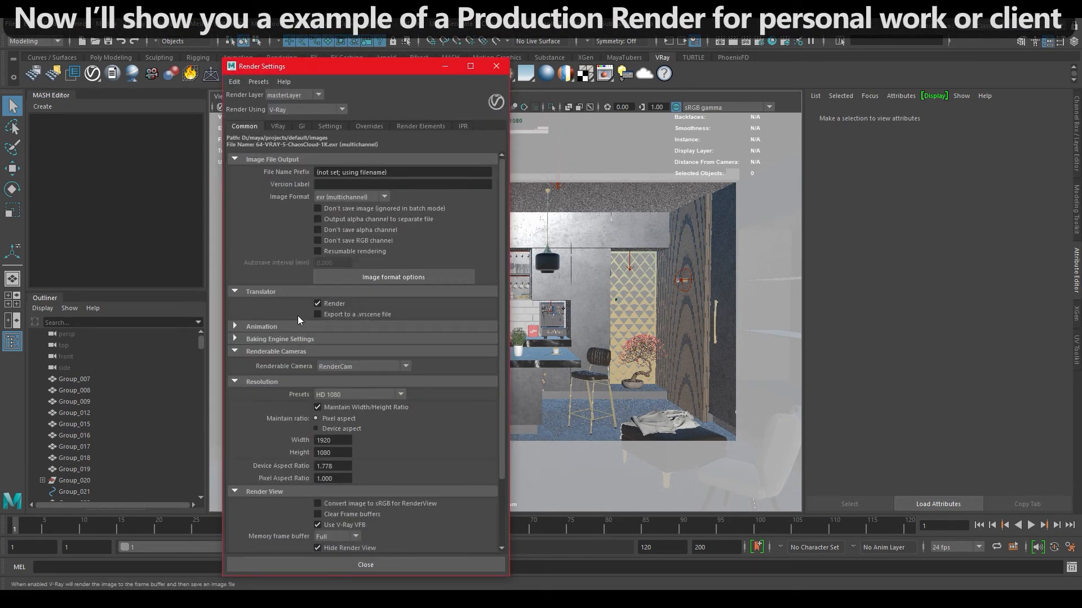
click(301, 327)
click(366, 565)
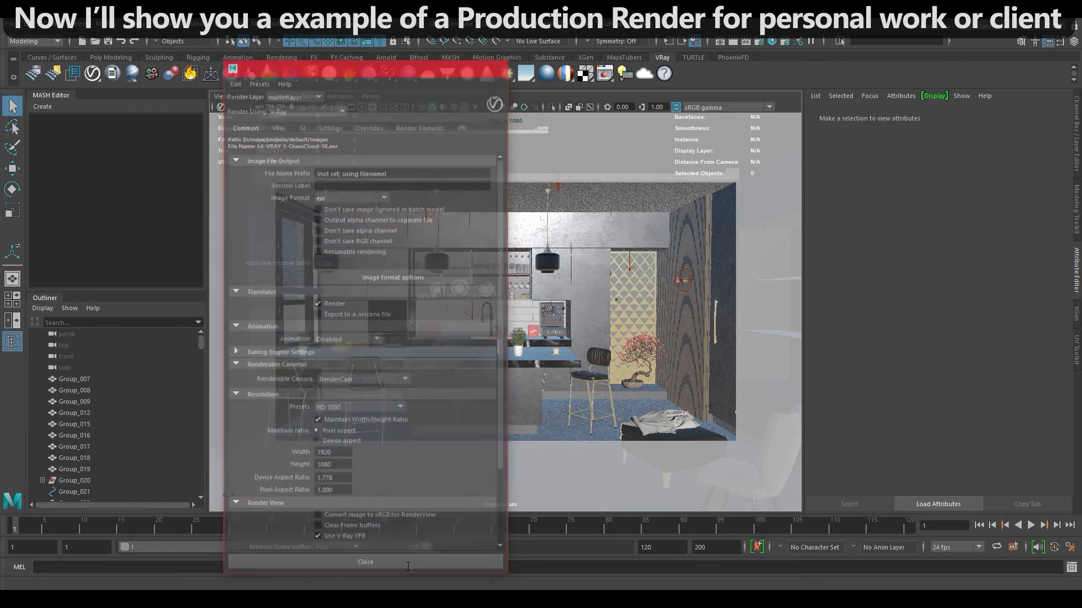
- Send the kitchen scene to Chaos Cloud and create a new project named VRAY 5 ChaosCloud 1K for the job
click(644, 74)
click(421, 442)
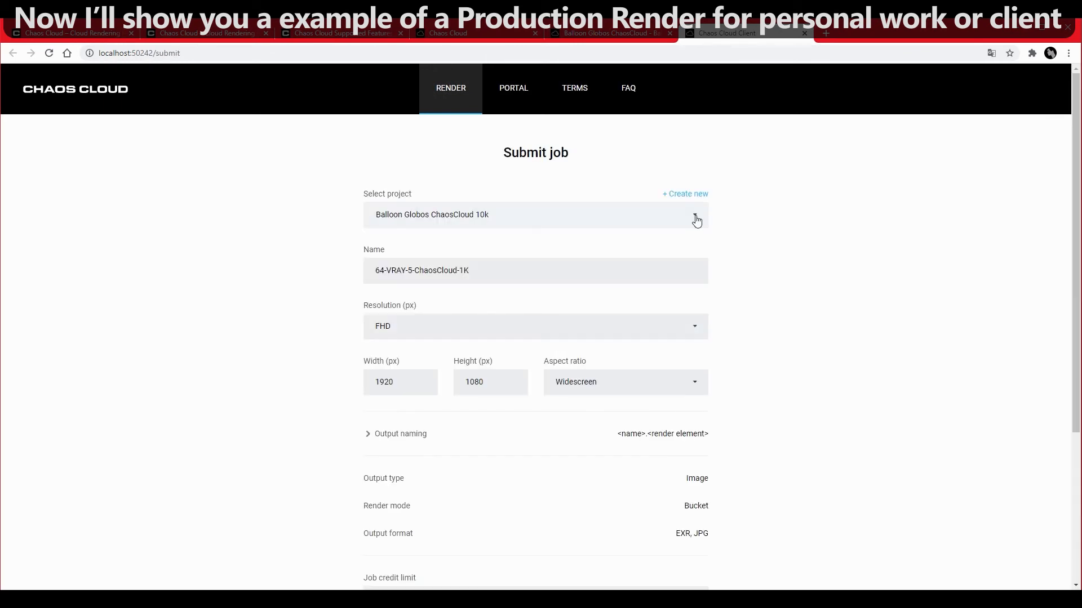
click(695, 218)
click(541, 263)
click(685, 194)
drag(450, 332, 403, 333)
text(VRAY 5 ChaosCloud-1K)
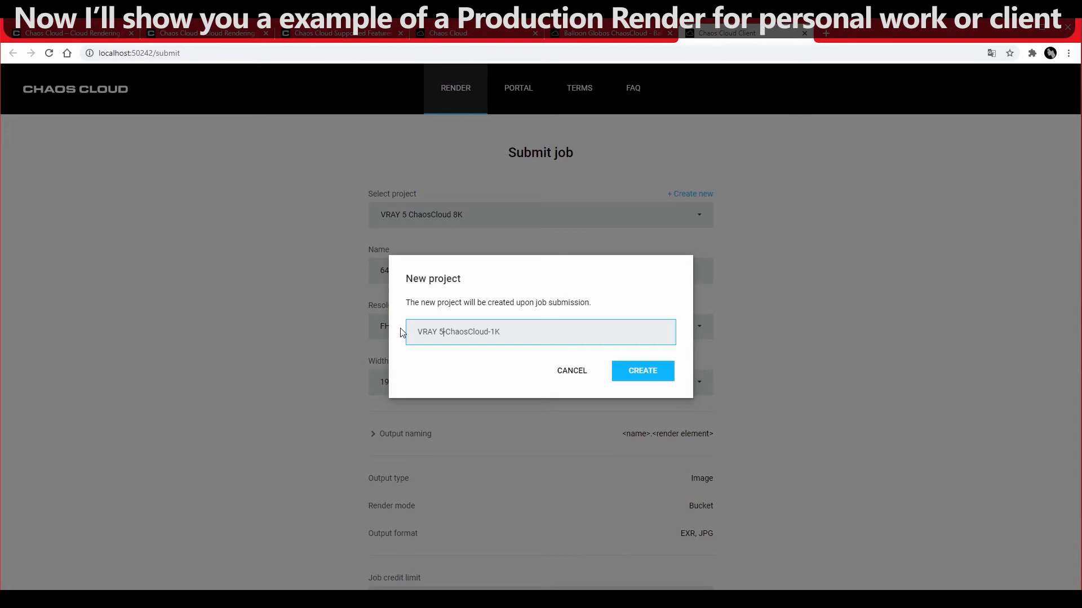
key(Return)
- Review the job's resolution, output type, render mode, output format, credit limit and output naming before submission
scroll(432, 426, down, 1)
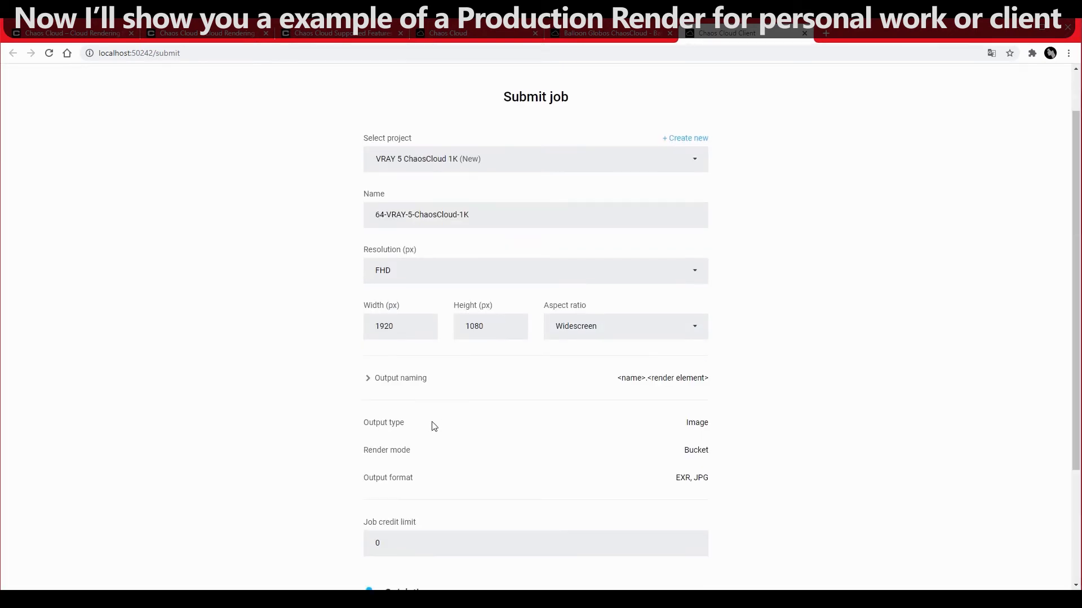
scroll(434, 426, down, 2)
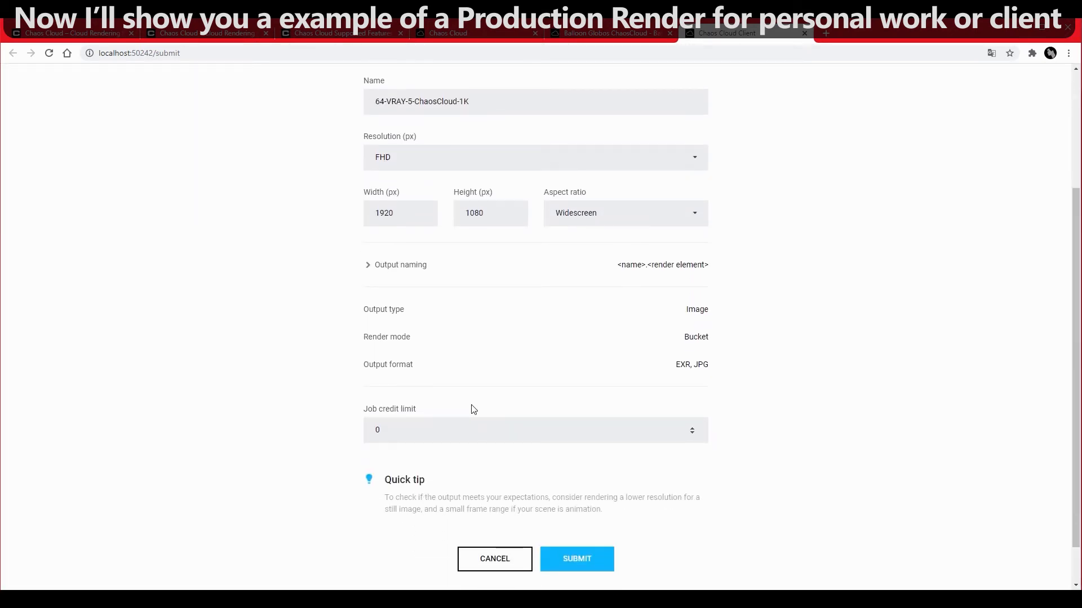
drag(396, 429, 361, 429)
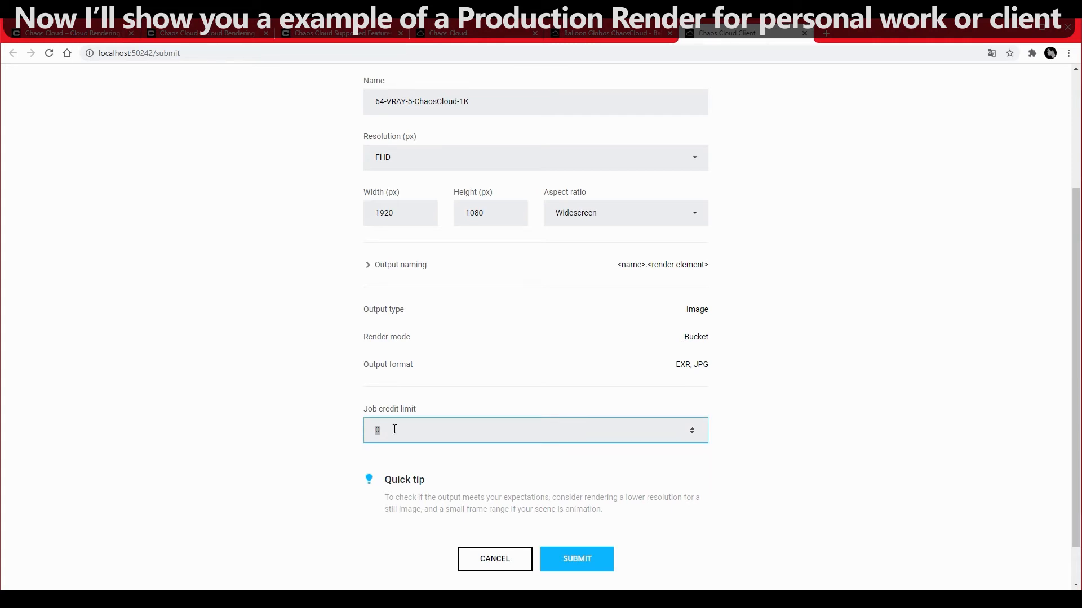
scroll(473, 481, up, 1)
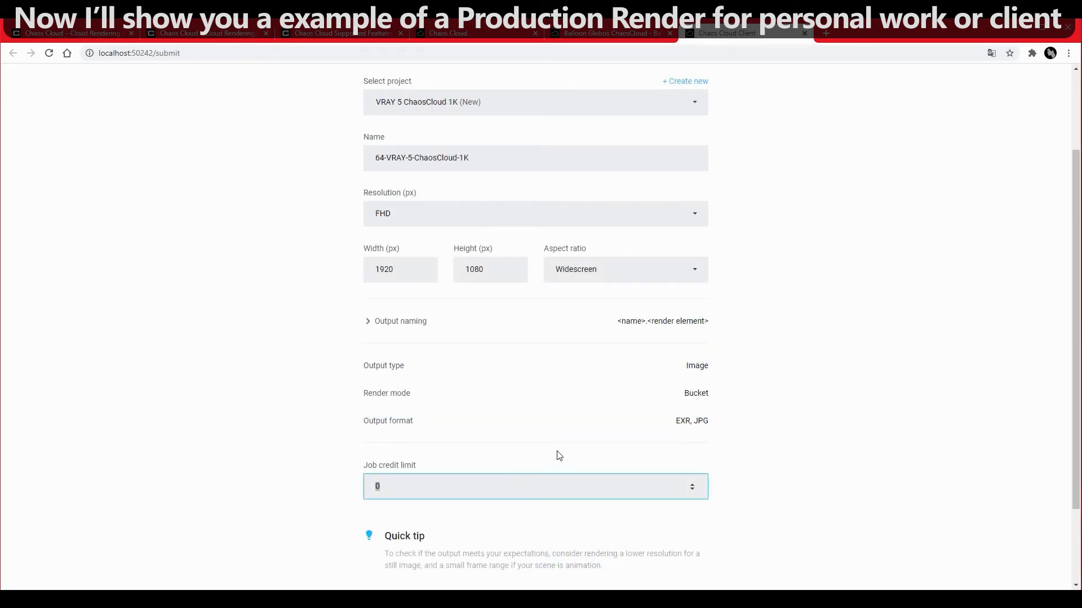
scroll(559, 455, up, 2)
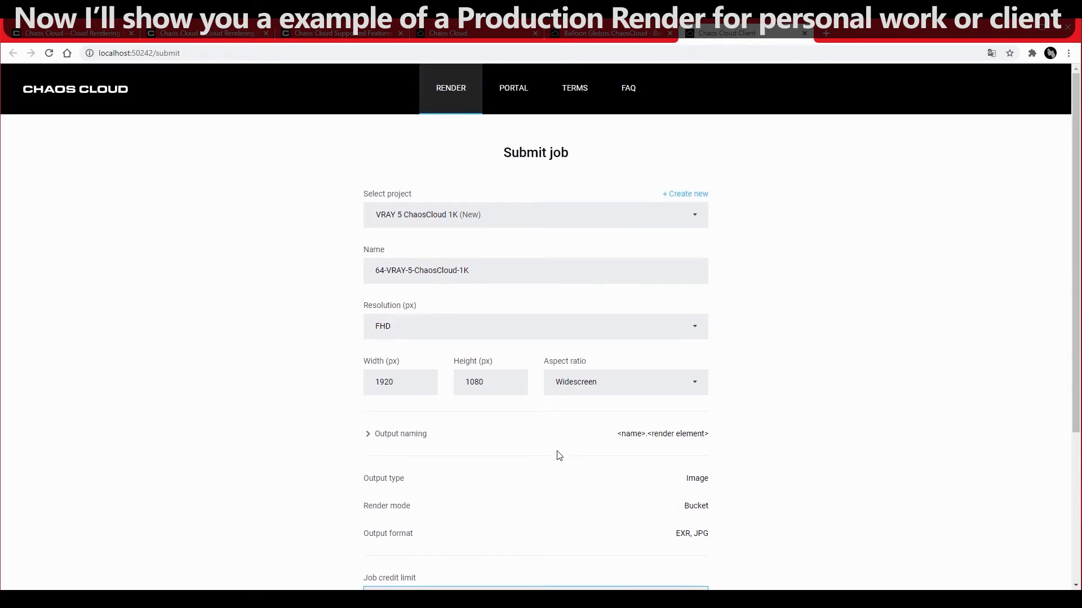
scroll(559, 455, down, 1)
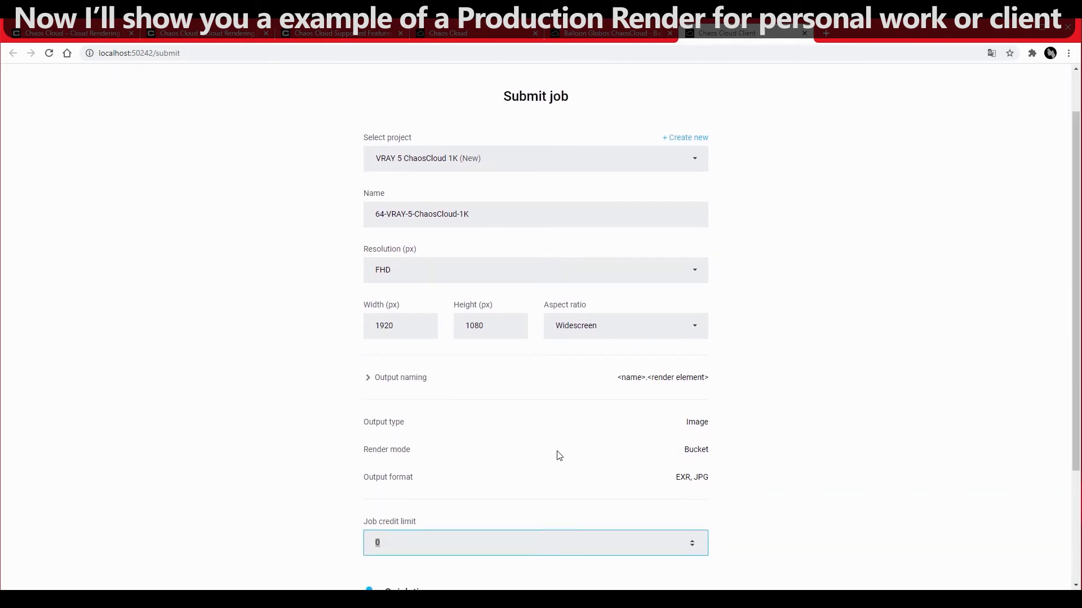
scroll(559, 455, down, 3)
click(367, 217)
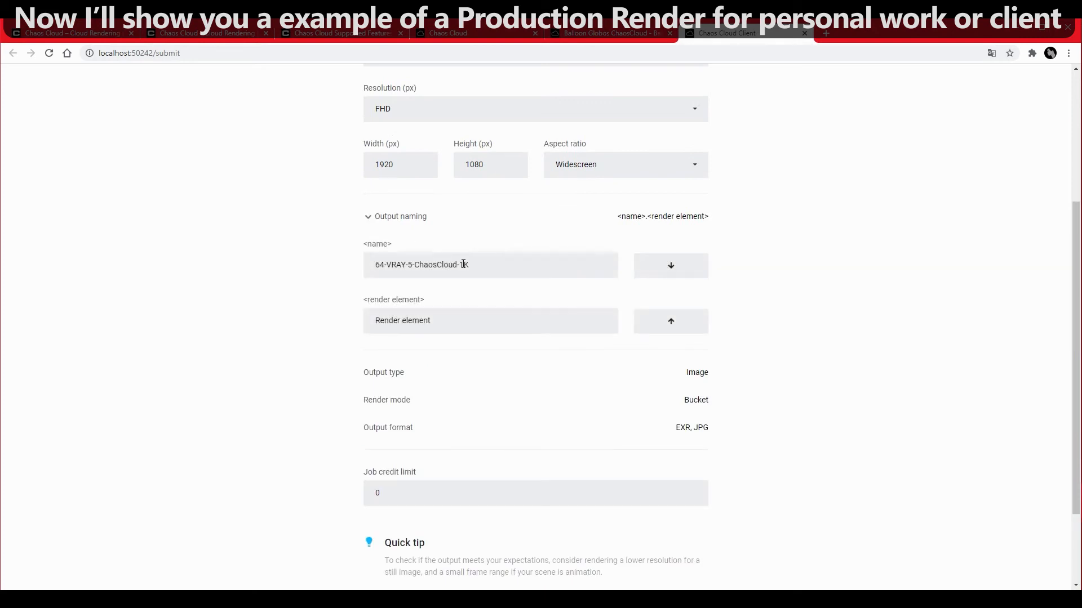
scroll(813, 408, down, 2)
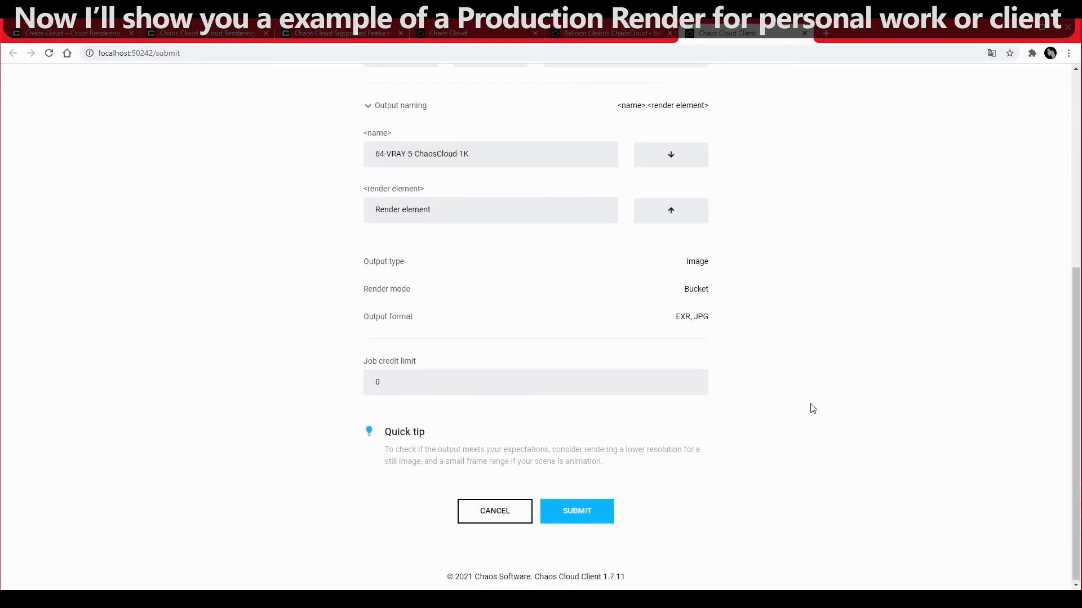
- Submit the 64-VRAY-5-ChaosCloud-1K job for rendering and open its job page
click(572, 510)
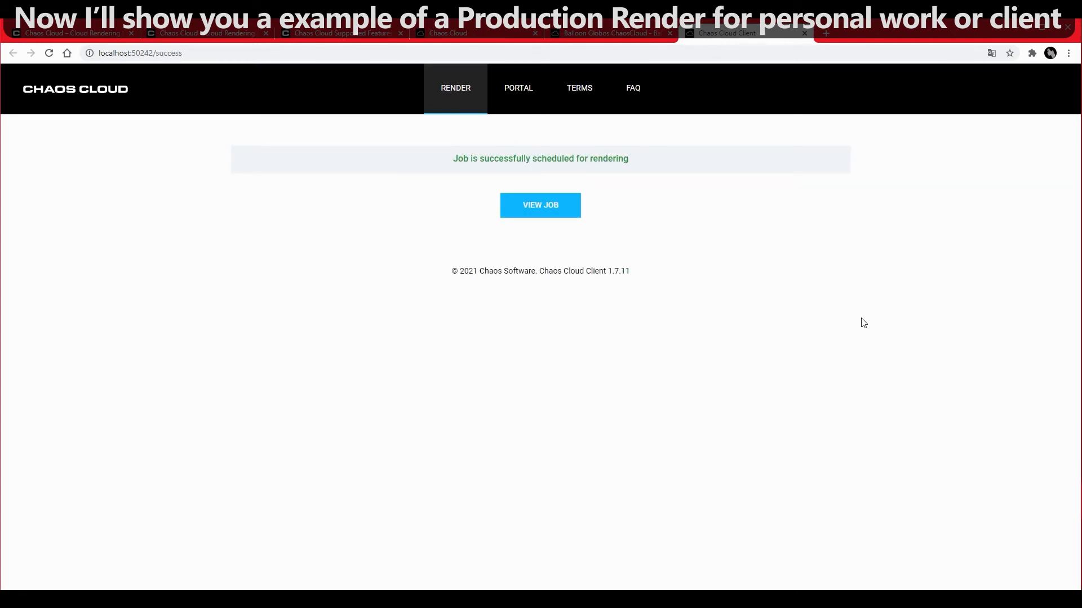
click(568, 208)
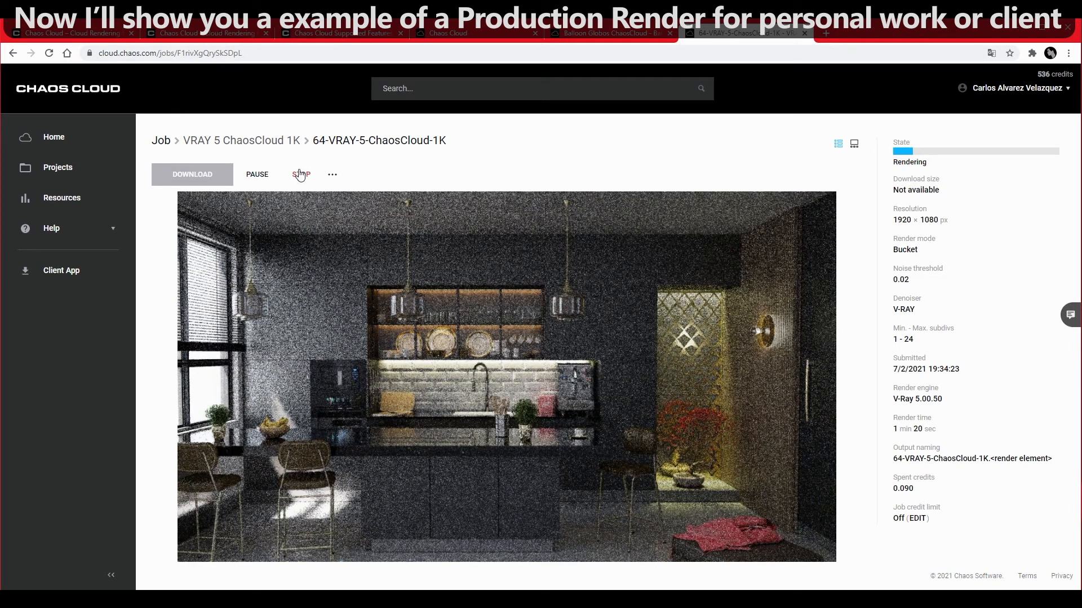
- Inspect the kitchen job's render preview at full size, zoom in on it, and close the image
click(455, 365)
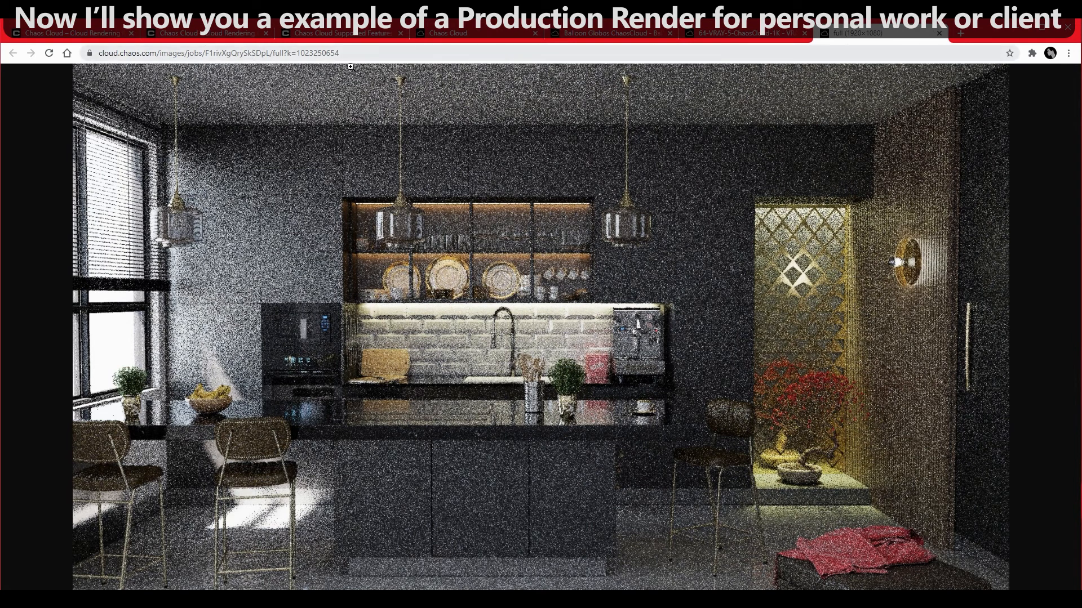
click(599, 264)
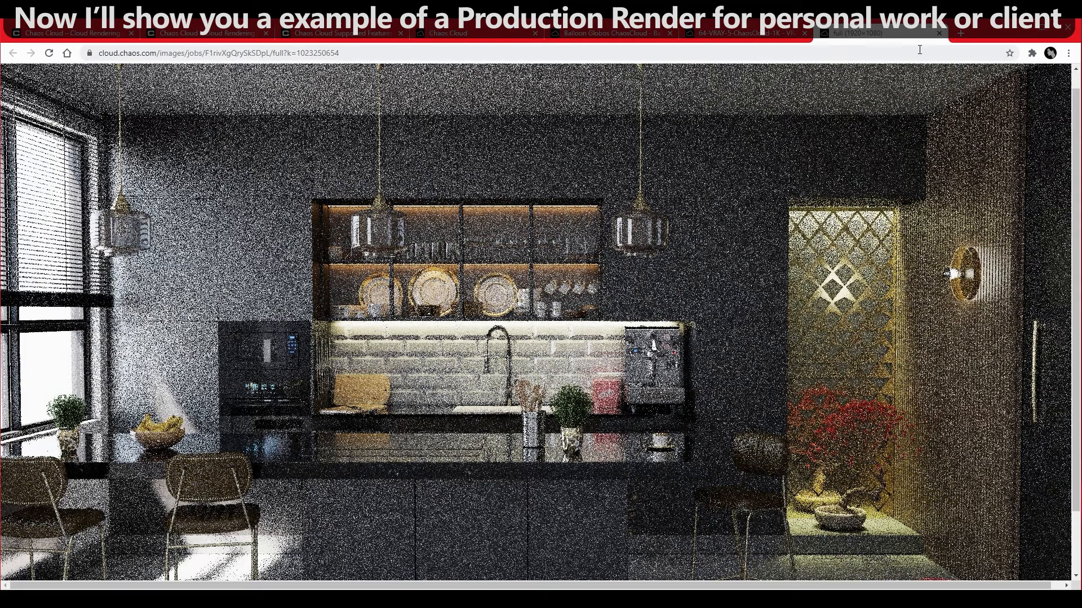
click(938, 34)
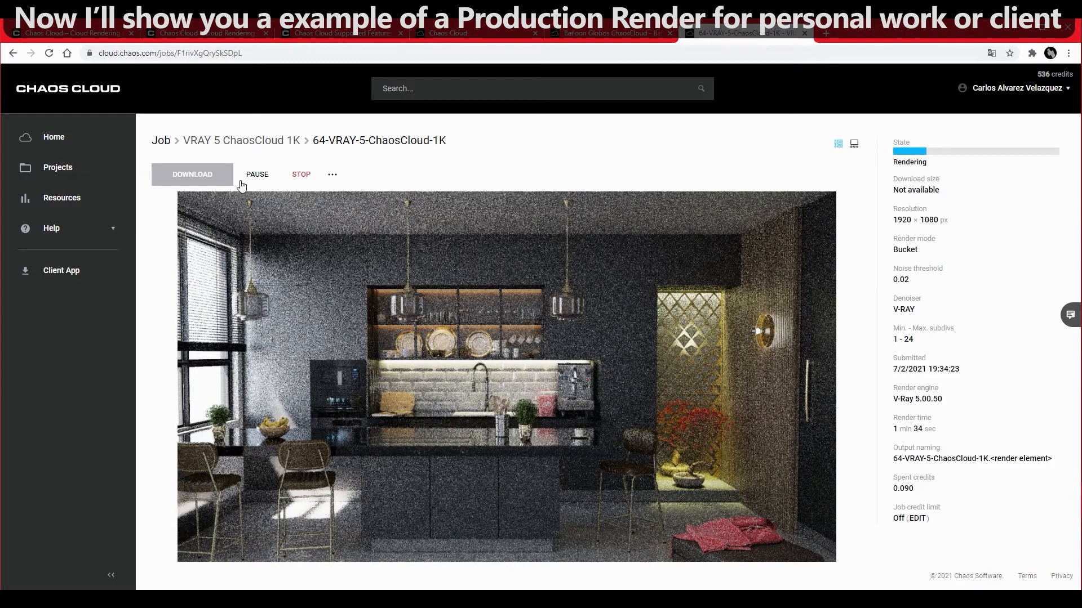